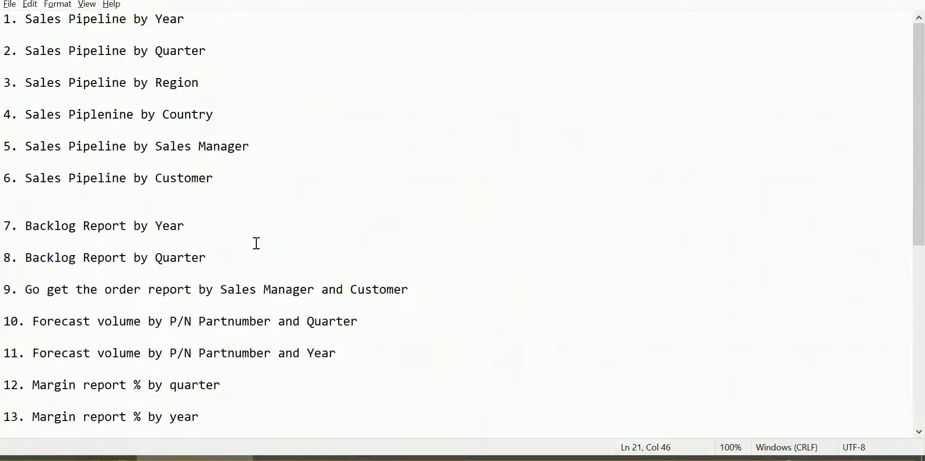
- Read through the numbered report requirements in the notes and switch to the CRM_v1.xlsm workbook in Excel
scroll(296, 216, down, 7)
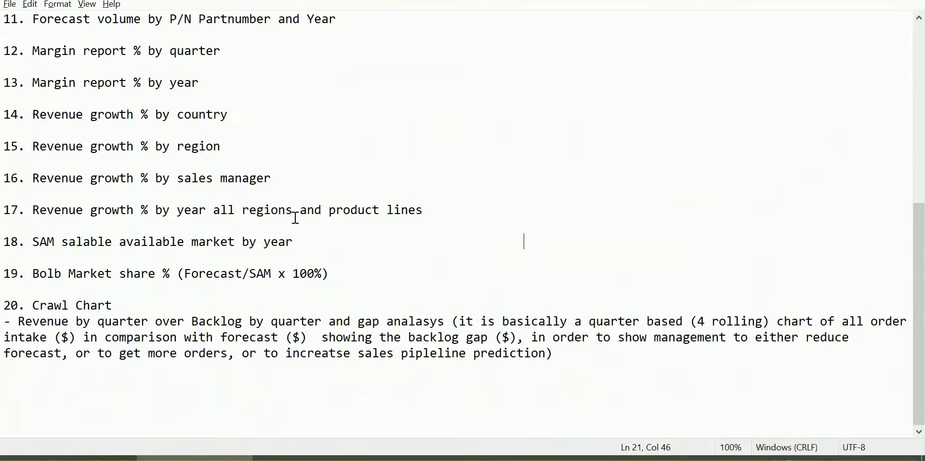
scroll(296, 218, up, 7)
key(alt+Tab)
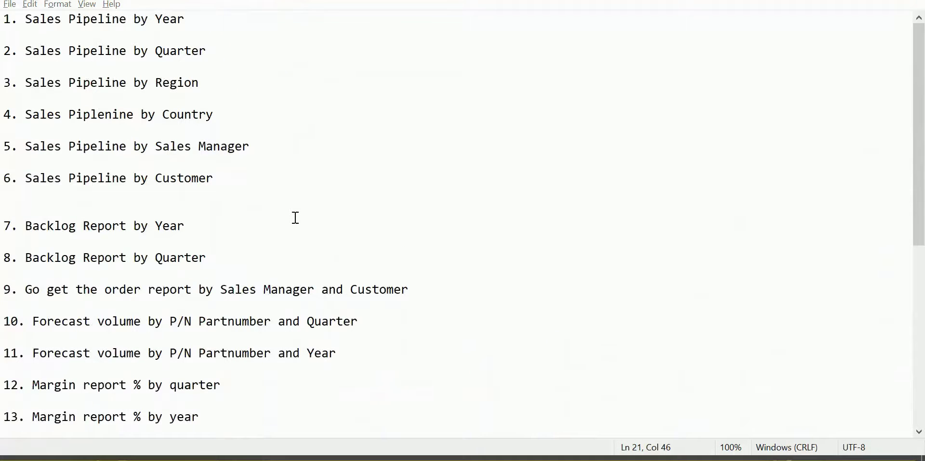
key(alt+Tab)
key(alt+Tab)
key(alt+Tab)
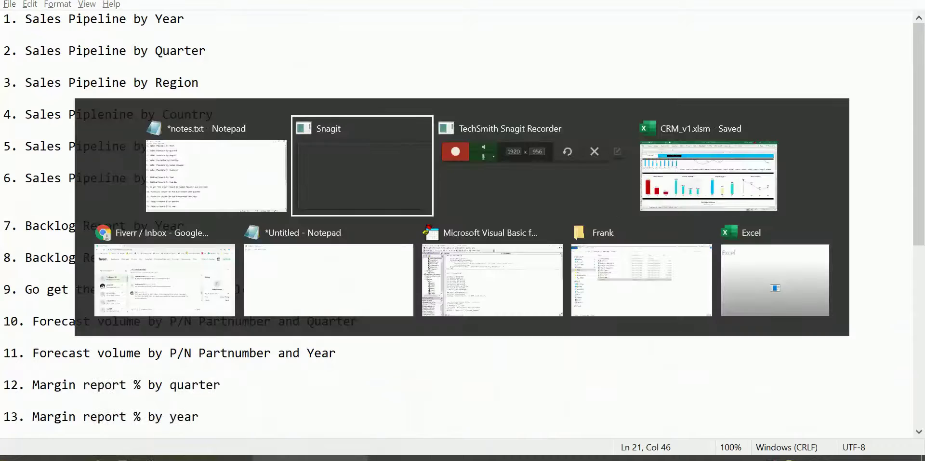
- Look over the Dashboard sheet's backlog, margin, revenue and SAM charts, returning to the slicers in the first rows
scroll(302, 313, down, 8)
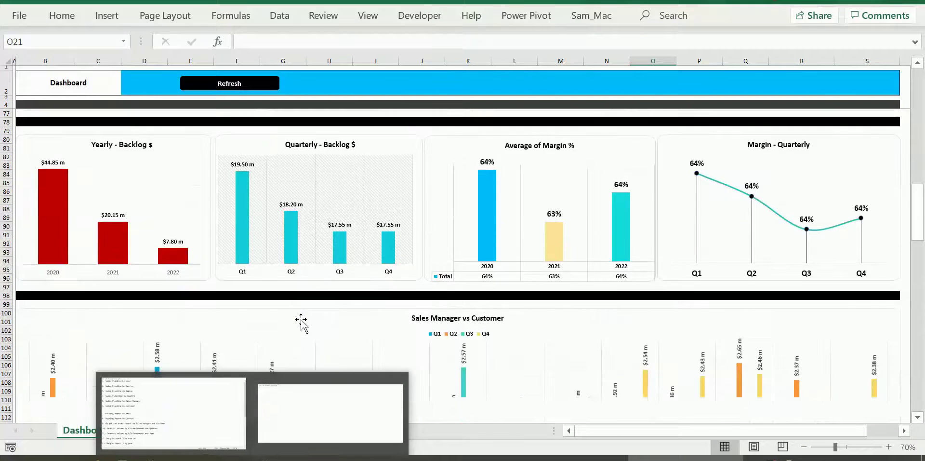
scroll(303, 310, down, 14)
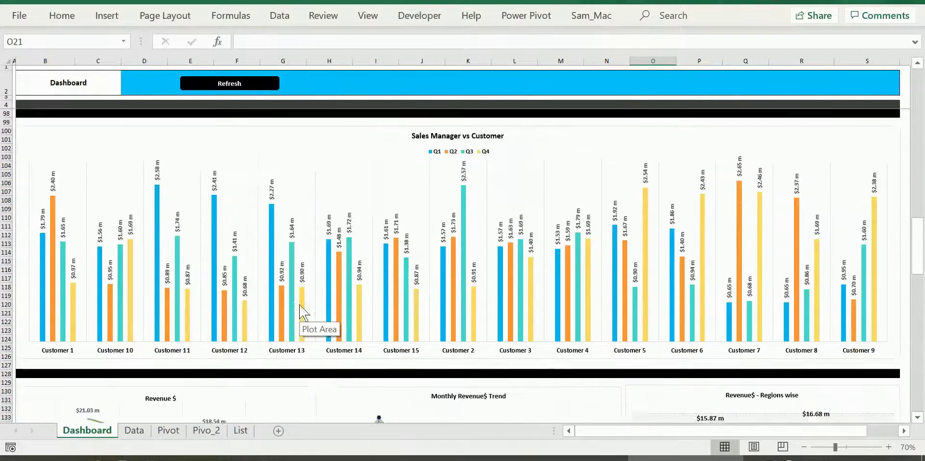
scroll(300, 305, down, 20)
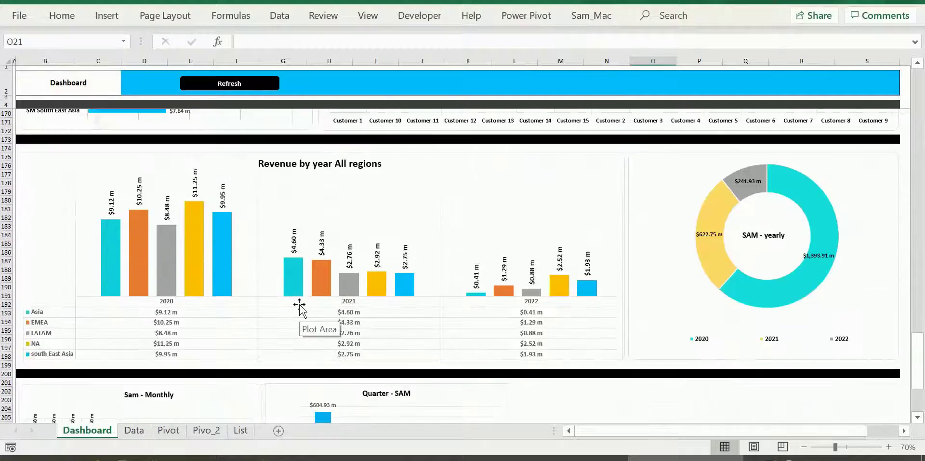
scroll(299, 304, up, 20)
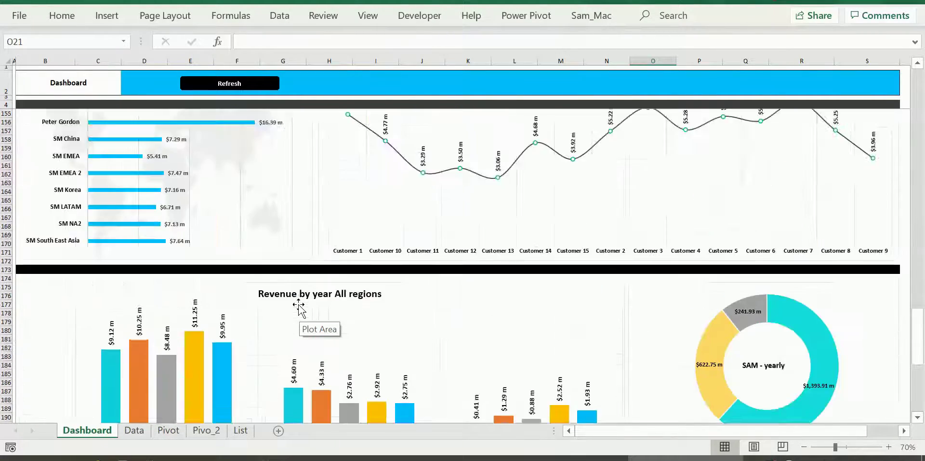
key(ctrl+Home)
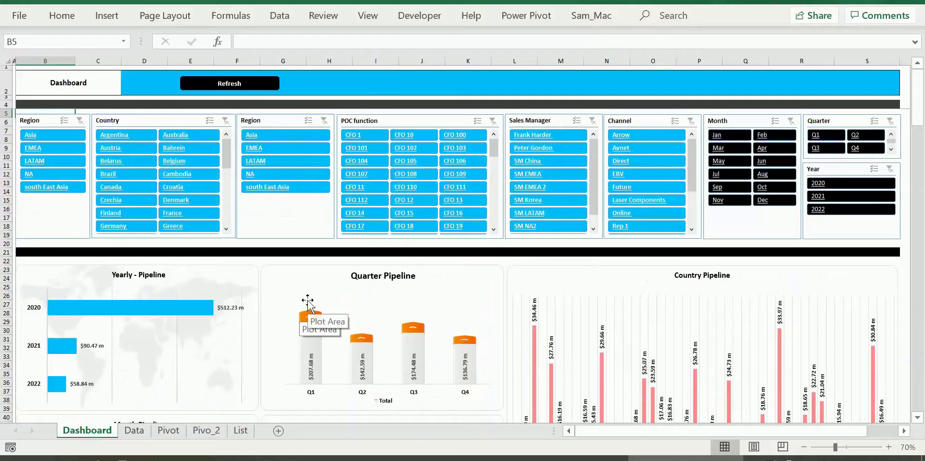
- Look through the customer records on the Data sheet and return to the table's header row
click(143, 431)
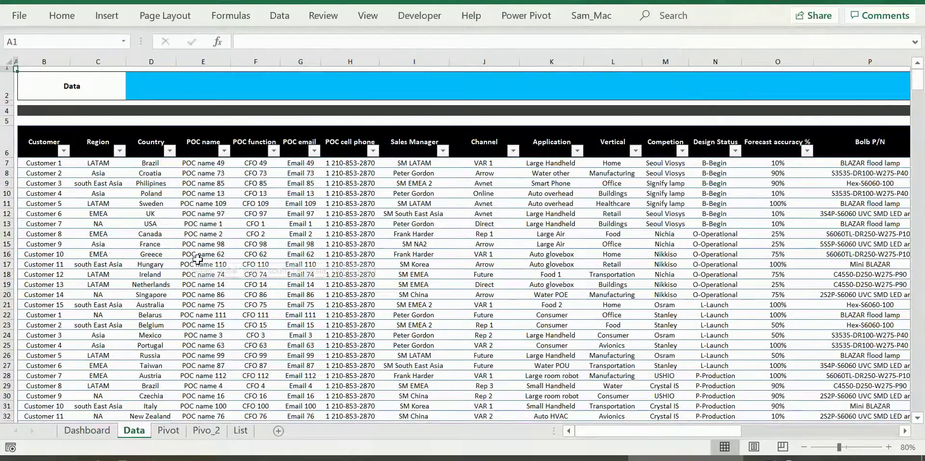
scroll(200, 258, down, 6)
scroll(202, 256, down, 20)
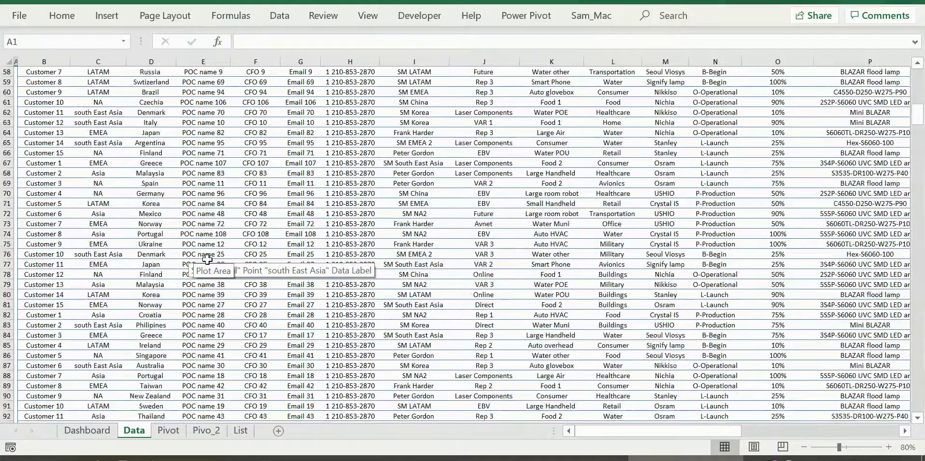
scroll(210, 260, down, 3)
scroll(212, 260, up, 20)
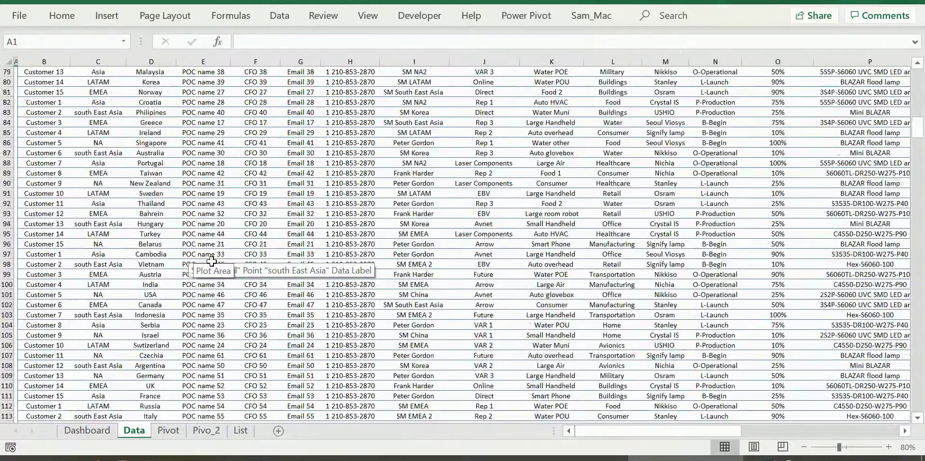
scroll(214, 260, up, 6)
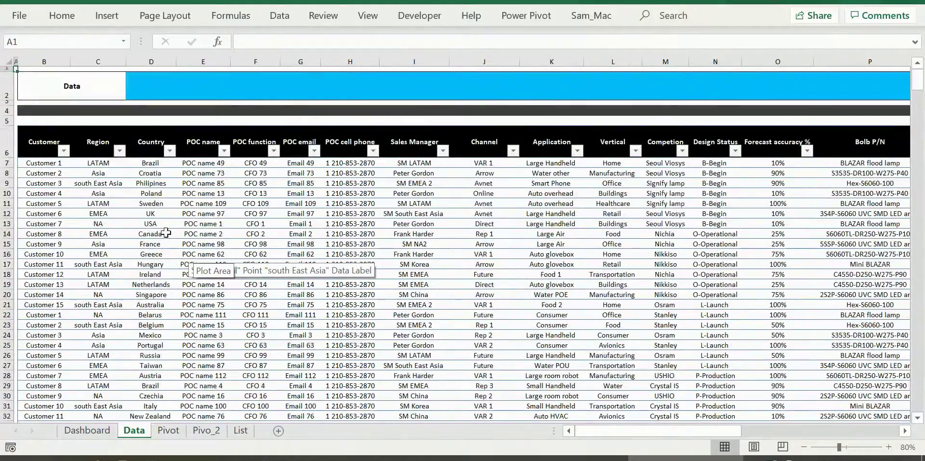
- Examine every column of the Data table along row 7, from Customer through Remarks, and return to cell A1
click(62, 165)
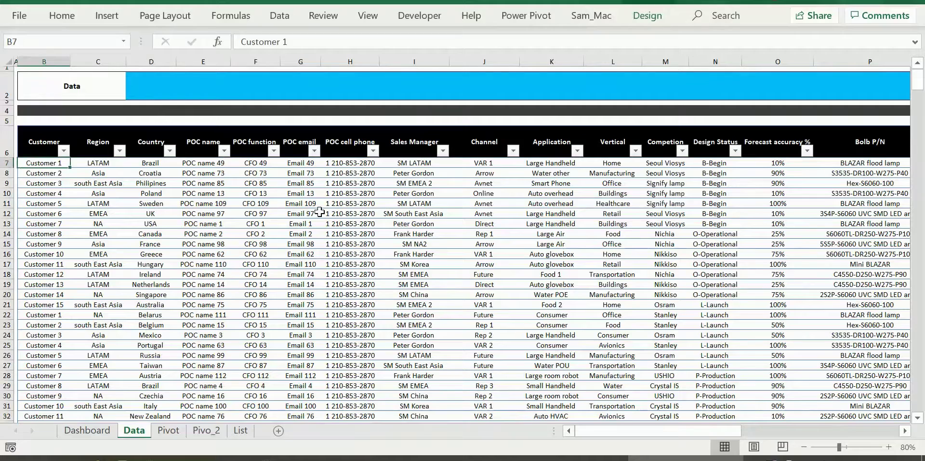
key(Right)
key(Right)
key(Right)
key(Right)
key(Right)
key(Right)
key(Right)
key(Right)
key(Right)
key(Right)
key(Right)
key(Right)
key(Right)
key(Right)
key(Right)
key(Right)
key(Right)
key(Right)
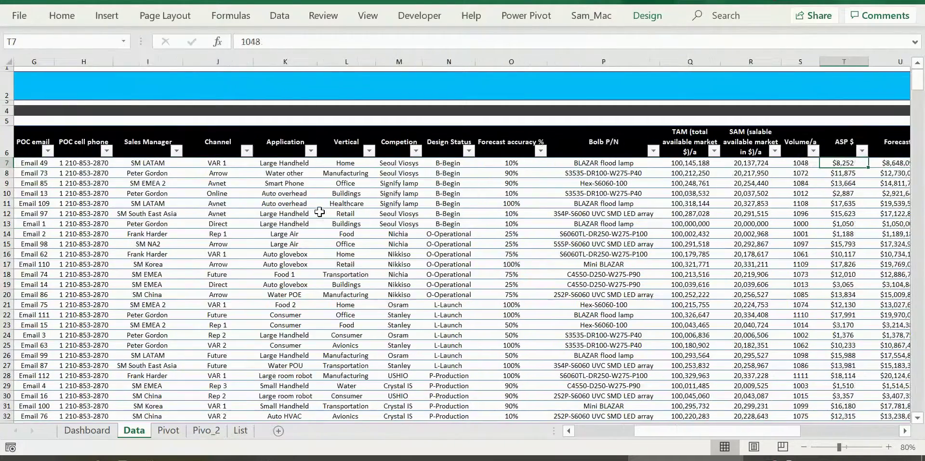
key(Right)
key(Right)
key(Right)
key(Right)
key(Right)
key(Right)
key(Right)
key(Right)
key(Right)
key(Right)
key(Right)
key(Right)
key(Right)
key(Right)
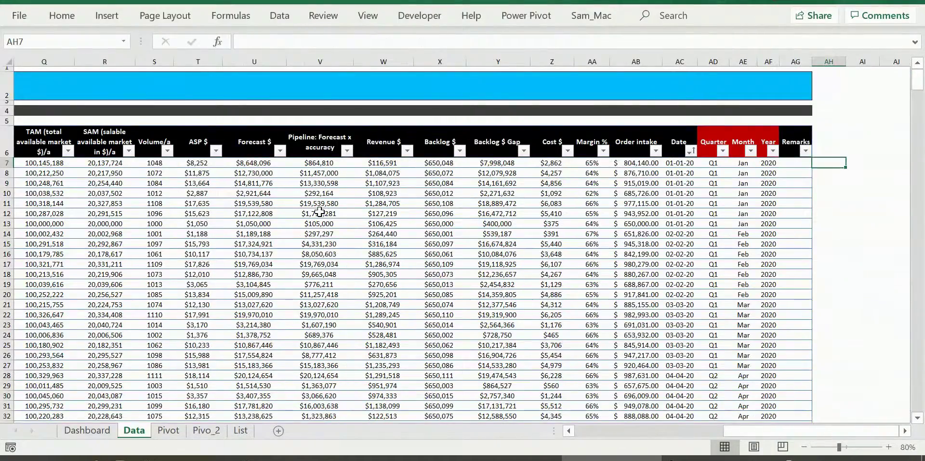
key(ctrl+Home)
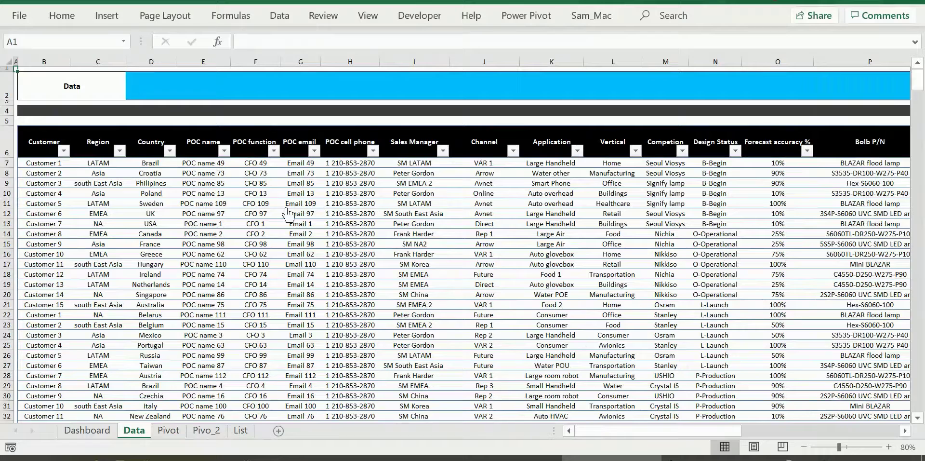
- Inspect the region choices available in cell C8 of the Data sheet and their source tables on the List sheet
click(96, 173)
click(131, 174)
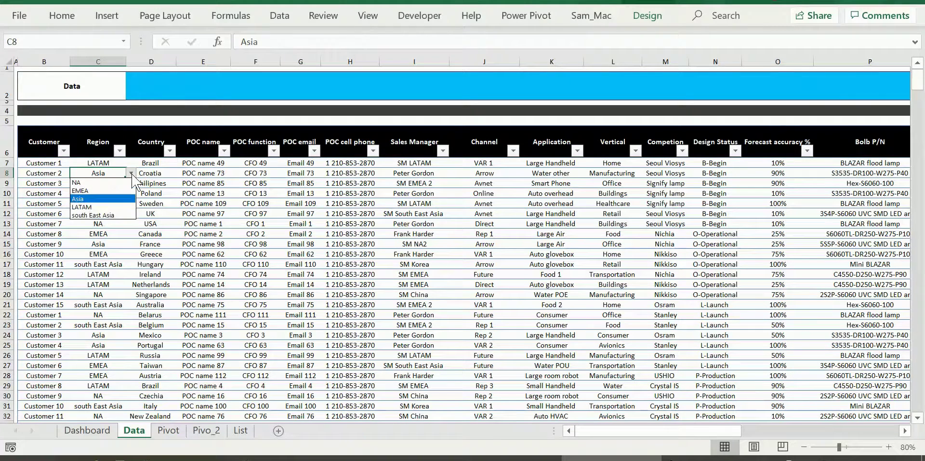
click(131, 173)
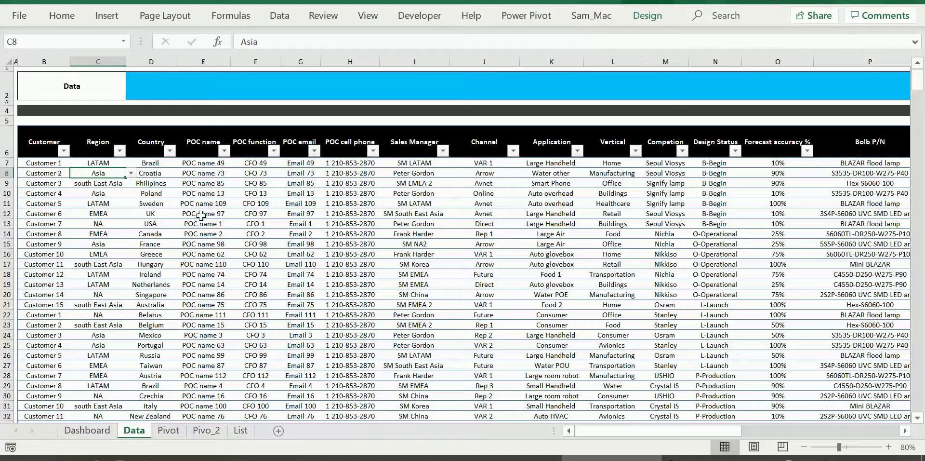
click(240, 430)
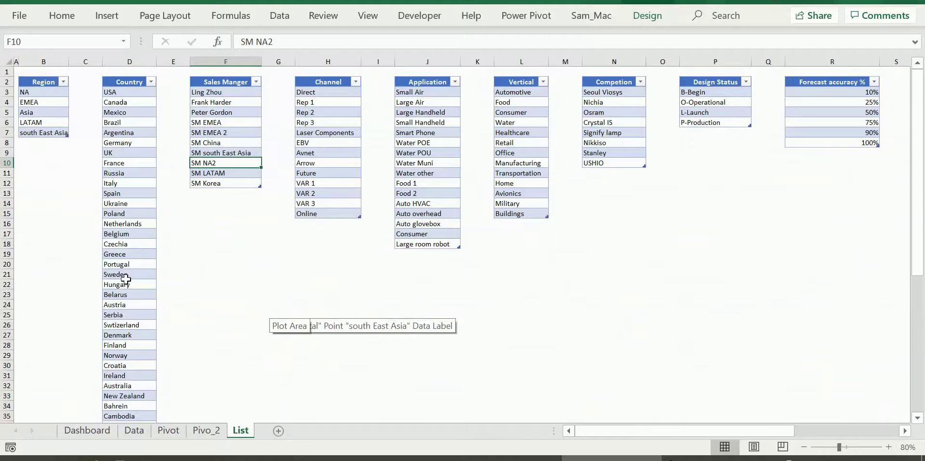
click(134, 430)
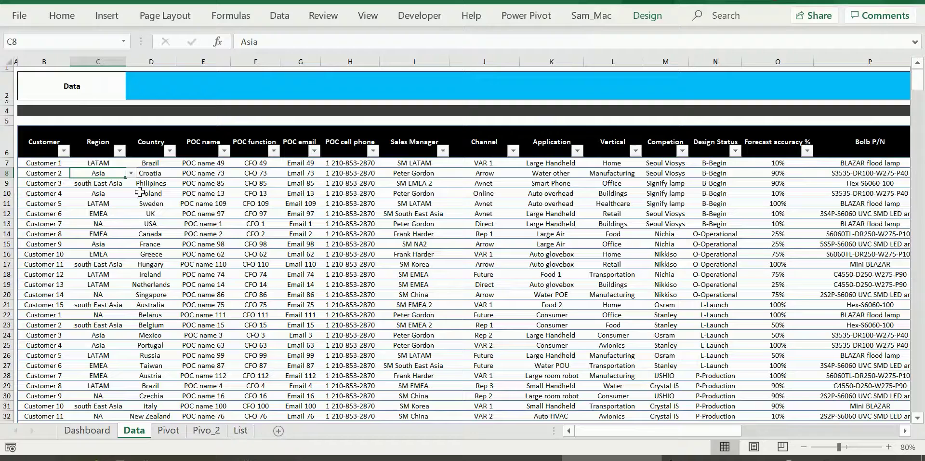
click(131, 173)
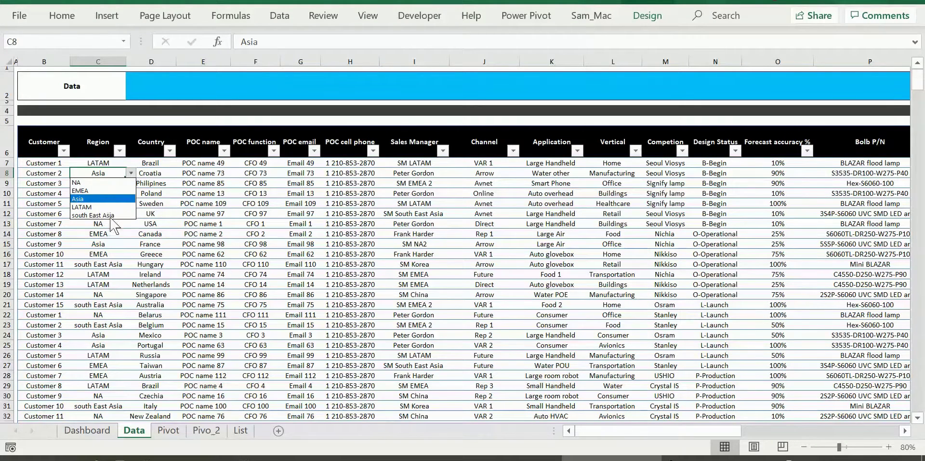
- On the List sheet, widen column B and correct the Region entry in B7 to "South East Asia"
click(235, 431)
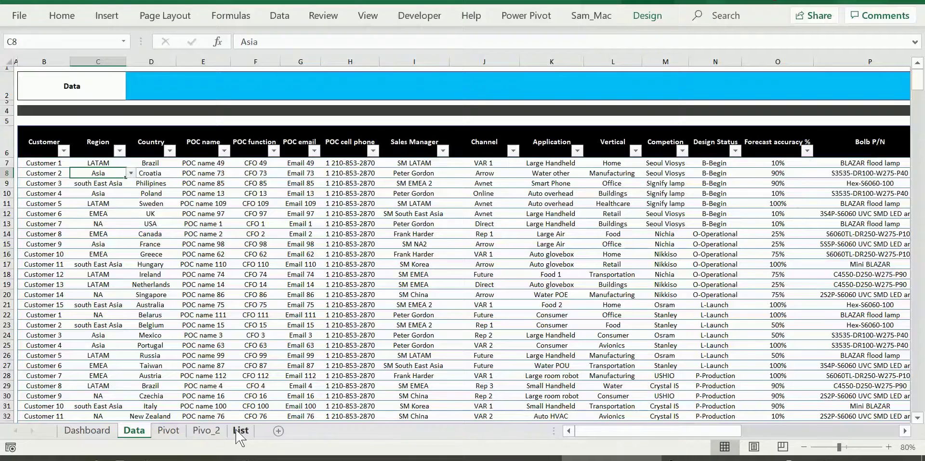
click(235, 431)
drag(69, 63, 80, 62)
click(56, 135)
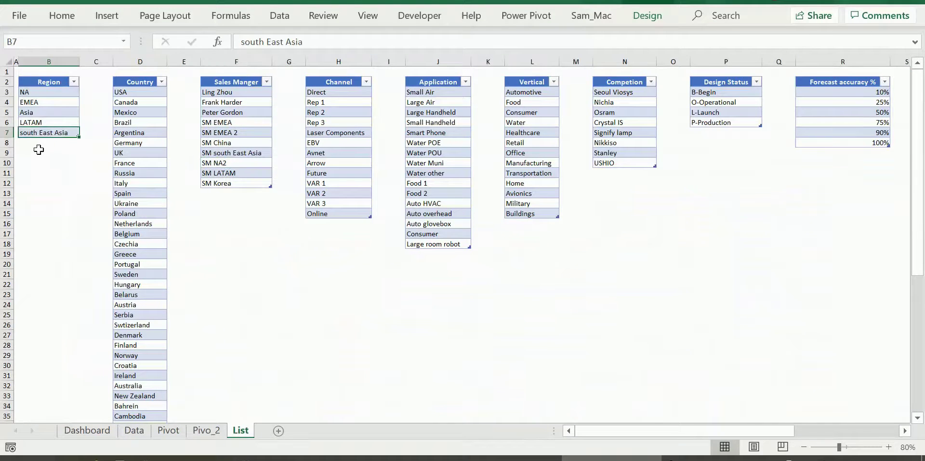
click(242, 43)
key(Delete)
text(S)
key(Return)
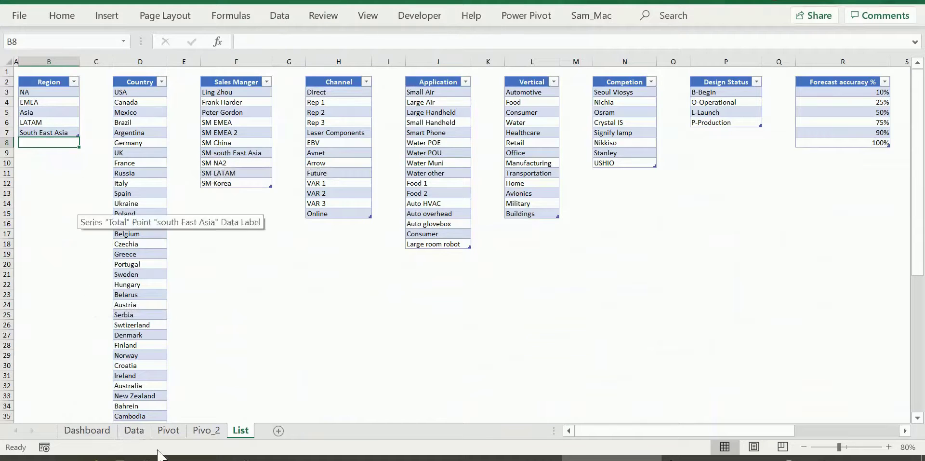
- On the Data sheet, set Customer 3's region in C9 to the "South East Asia" option
click(138, 432)
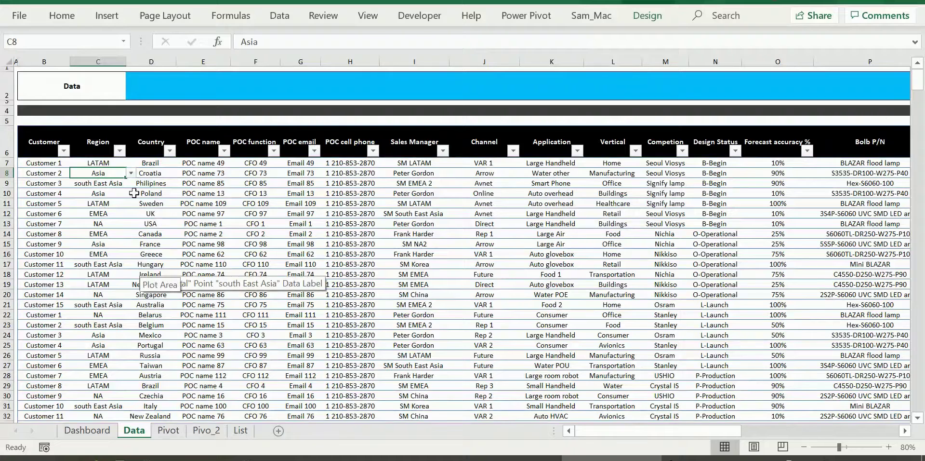
click(91, 186)
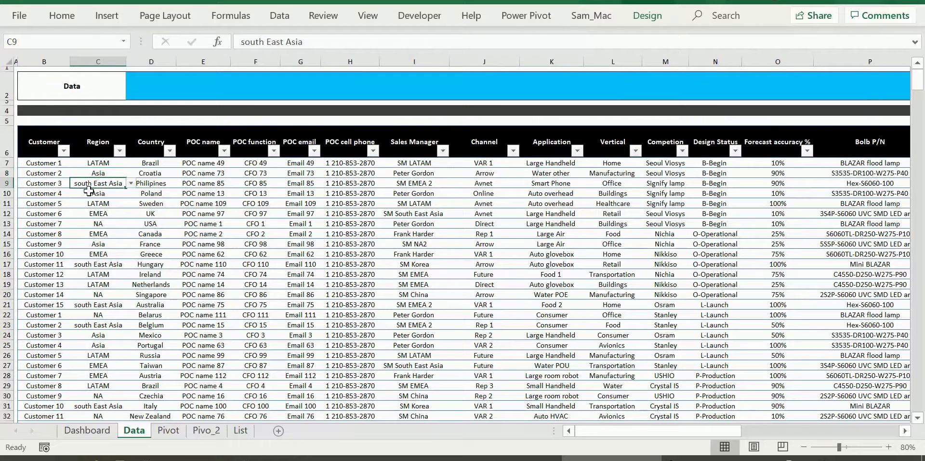
click(131, 184)
click(82, 225)
click(91, 263)
click(91, 306)
click(90, 325)
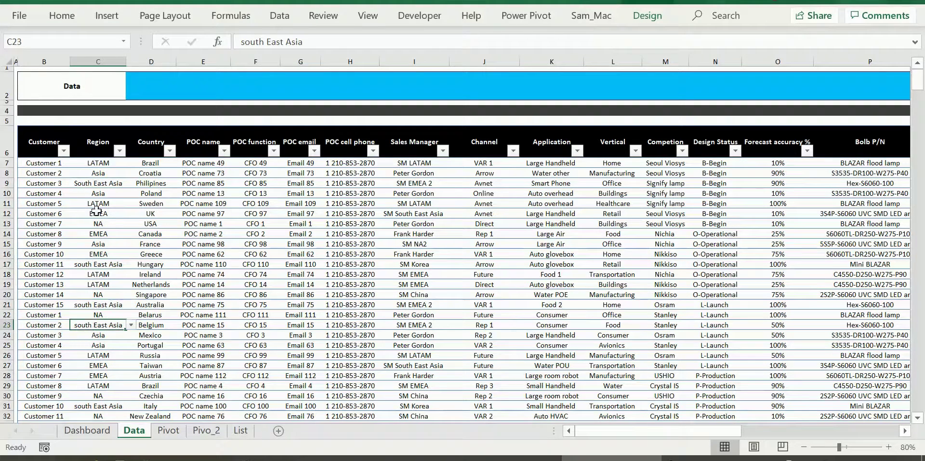
click(97, 184)
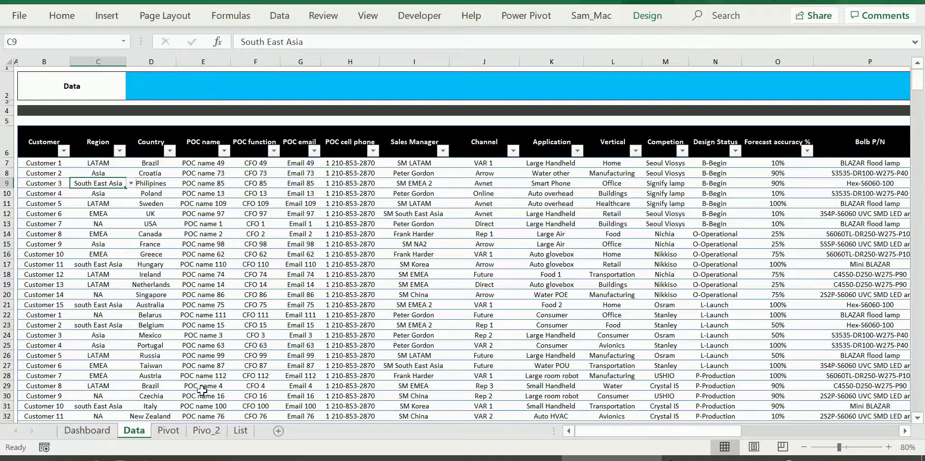
- Add a new region named "Test" in cell B8, directly below South East Asia in the List sheet's Region table
click(239, 431)
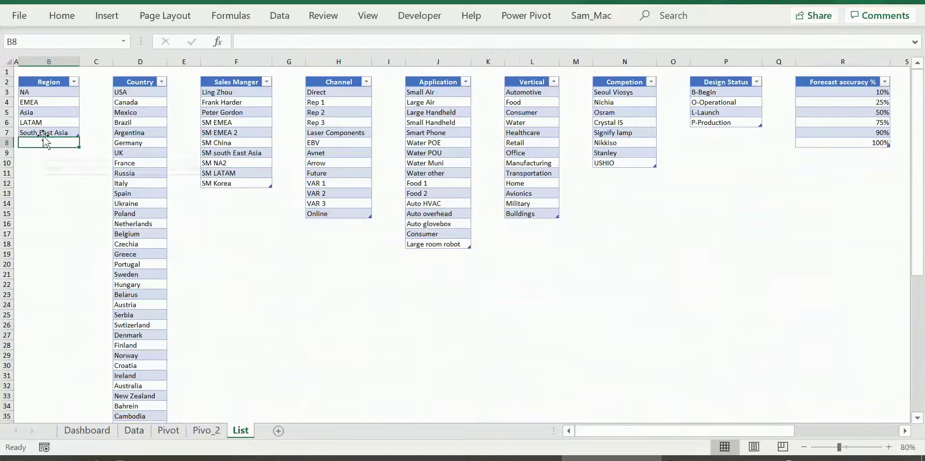
click(34, 113)
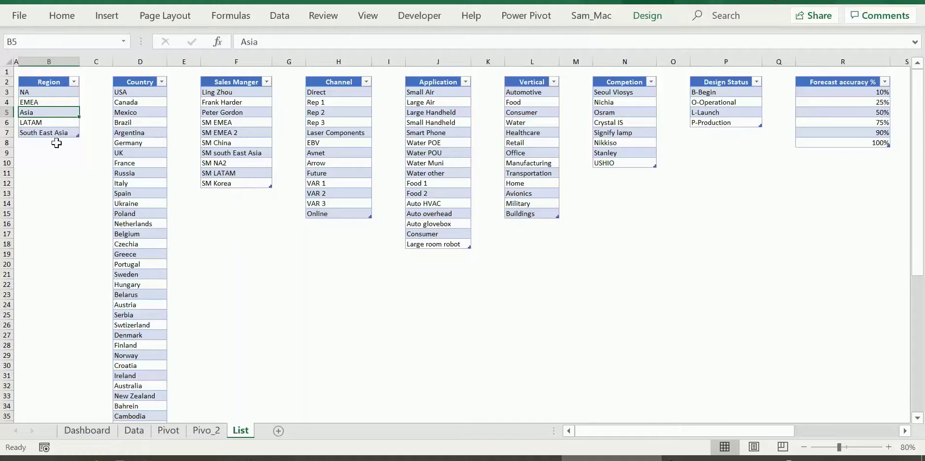
drag(57, 143, 48, 307)
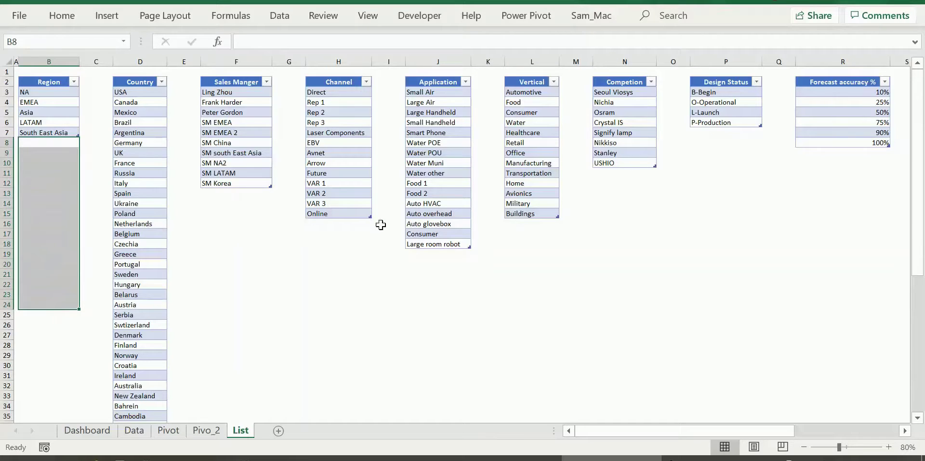
click(355, 223)
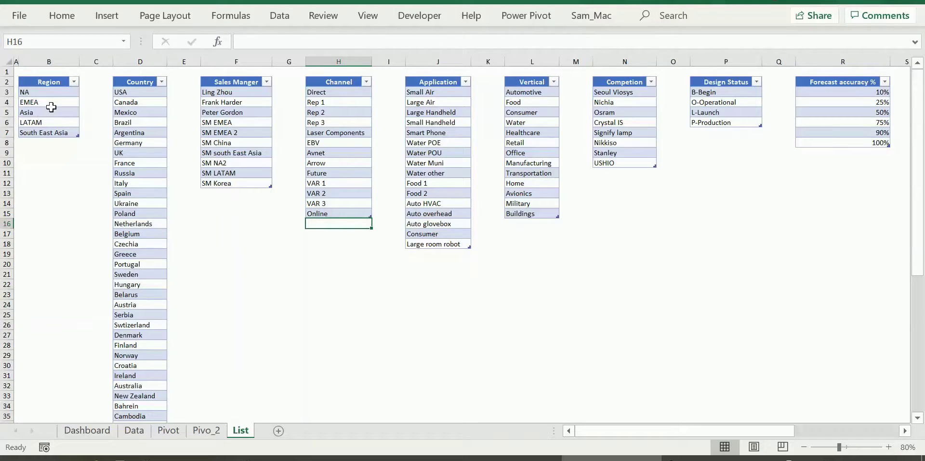
click(66, 144)
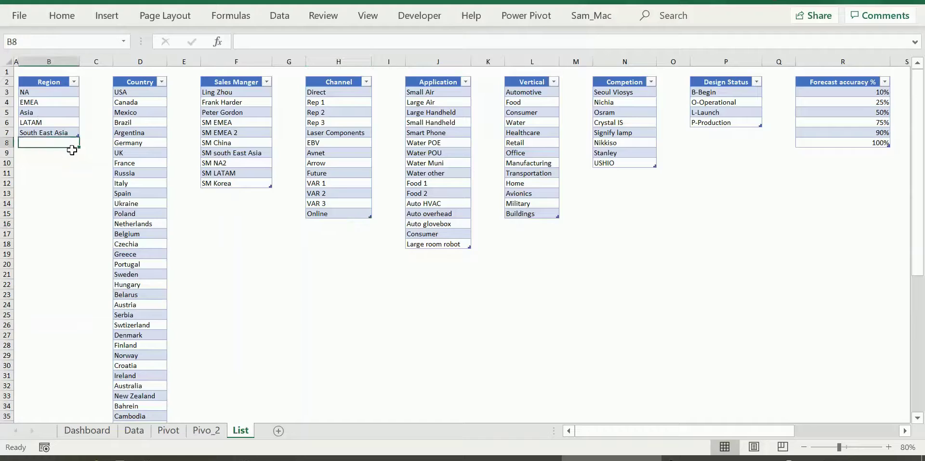
text(Test)
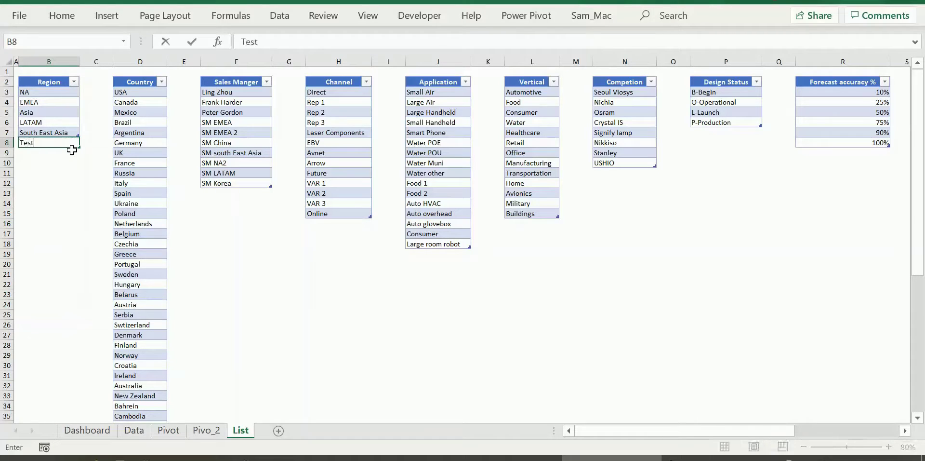
key(Return)
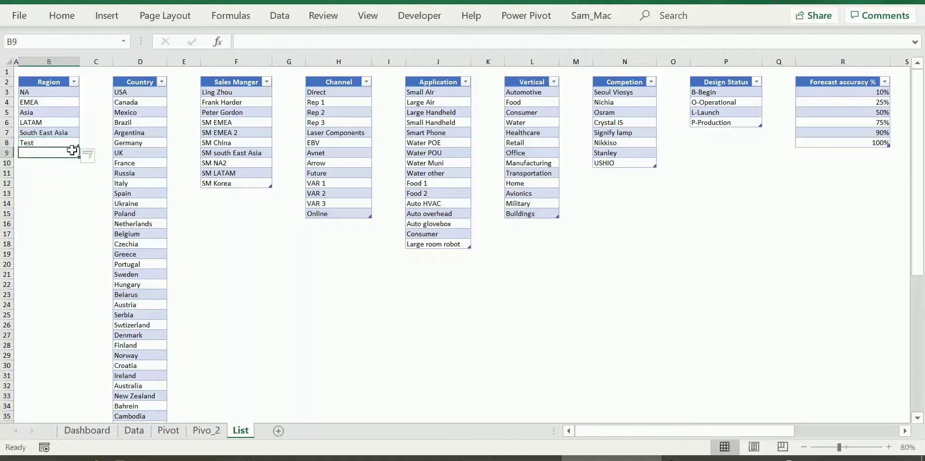
- Undo the Region table's expansion to row 8 and delete the "Test" entry from cell B8 of the List sheet
key(ctrl+z)
click(83, 196)
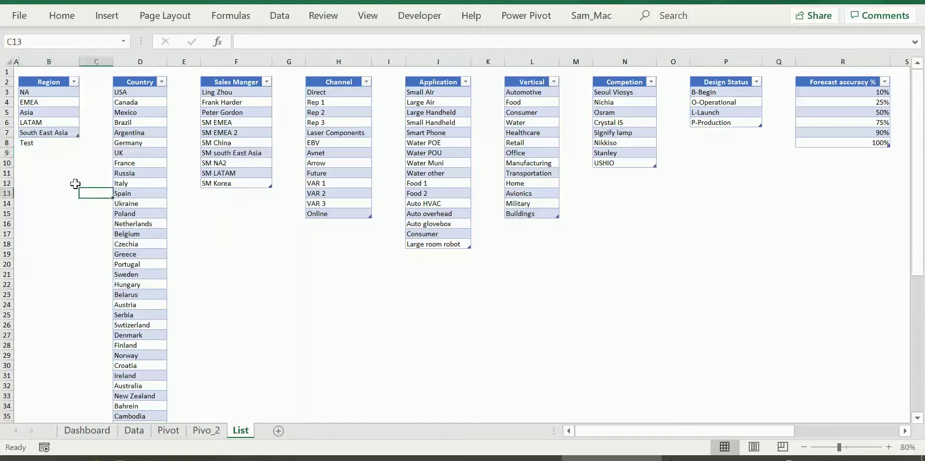
click(65, 145)
key(Delete)
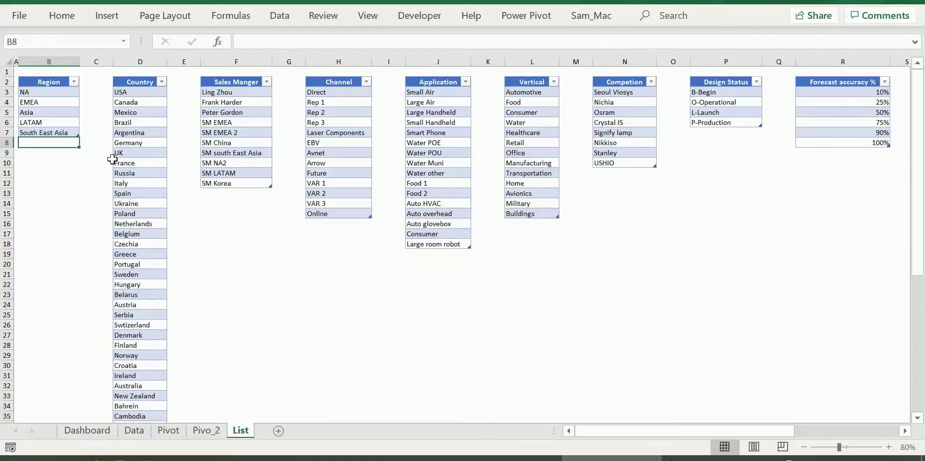
click(400, 332)
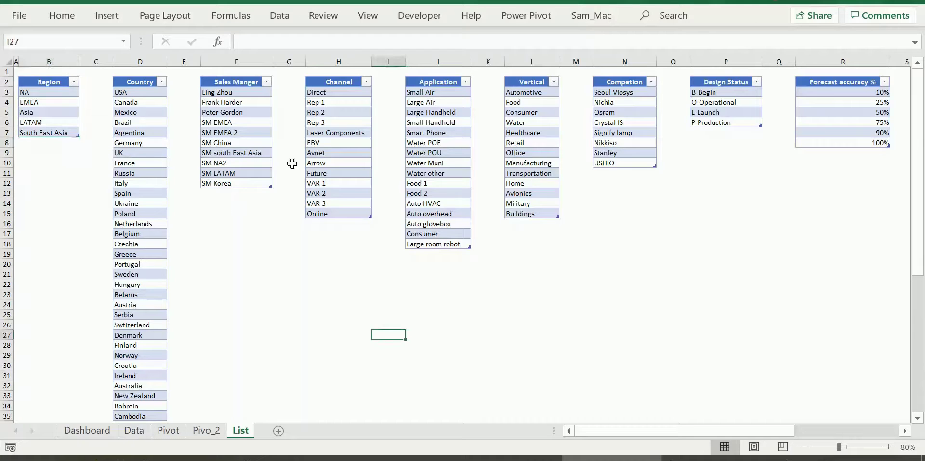
- Look through the Data, Pivot and Pivo_2 sheets and return to the Dashboard sheet
drag(713, 431, 606, 429)
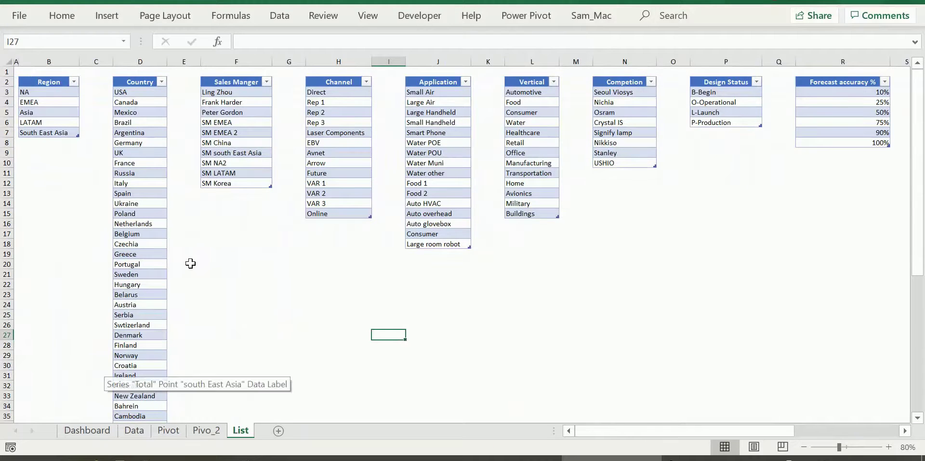
click(131, 430)
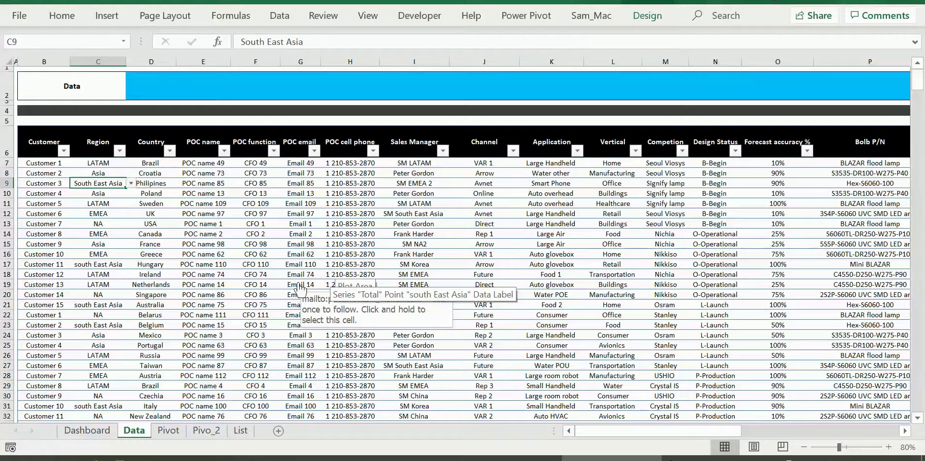
click(169, 434)
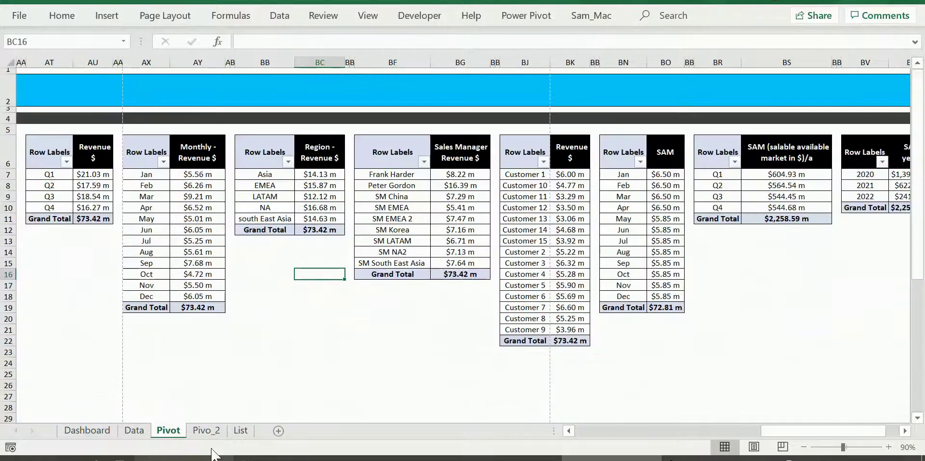
click(206, 431)
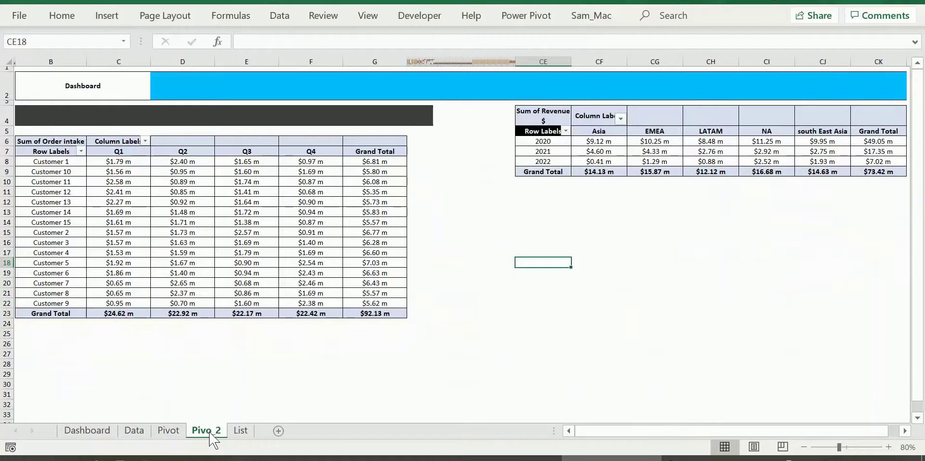
click(168, 431)
click(86, 430)
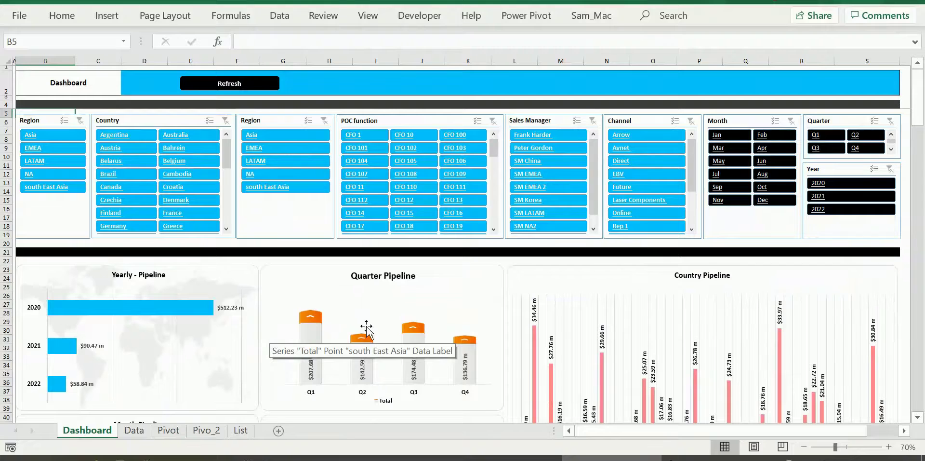
- Switch to Notepad to review the list of required sales reports, and compare it with the pipeline charts on the Dashboard sheet
click(186, 458)
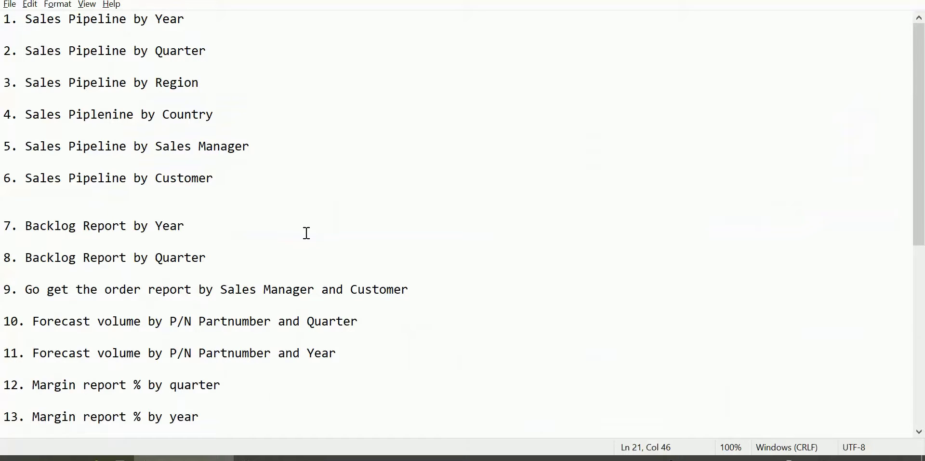
key(alt+Tab)
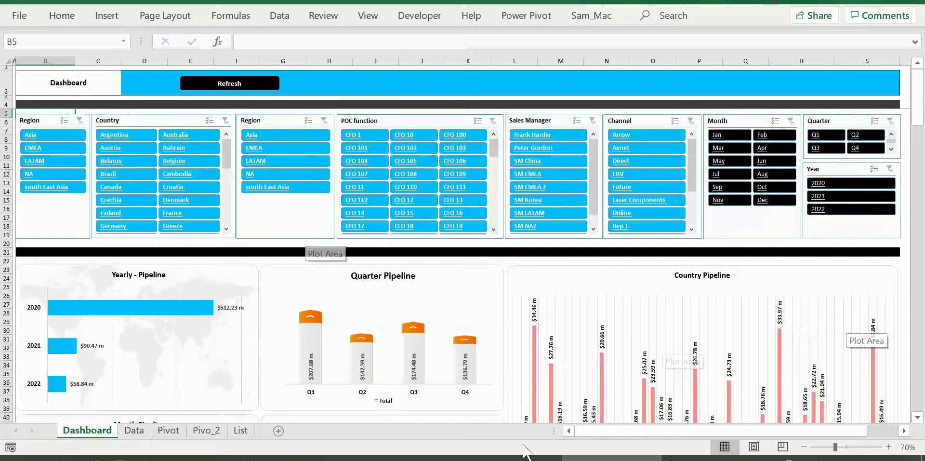
scroll(123, 357, down, 4)
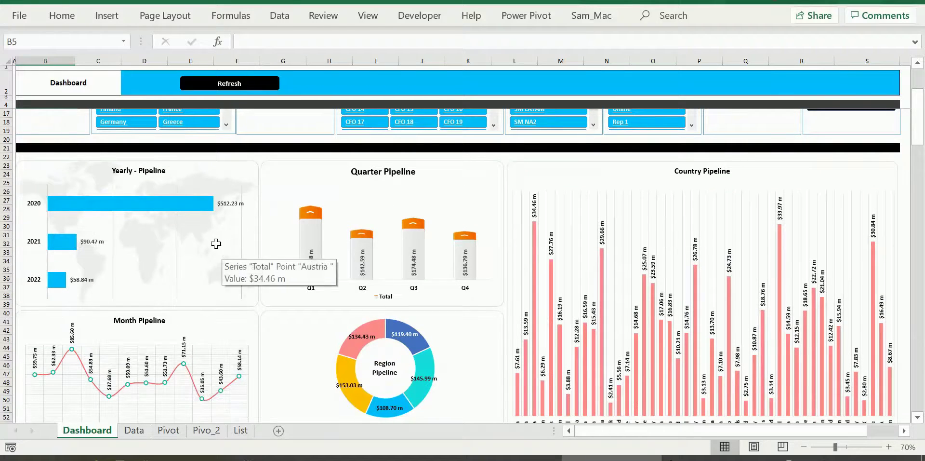
scroll(211, 244, up, 4)
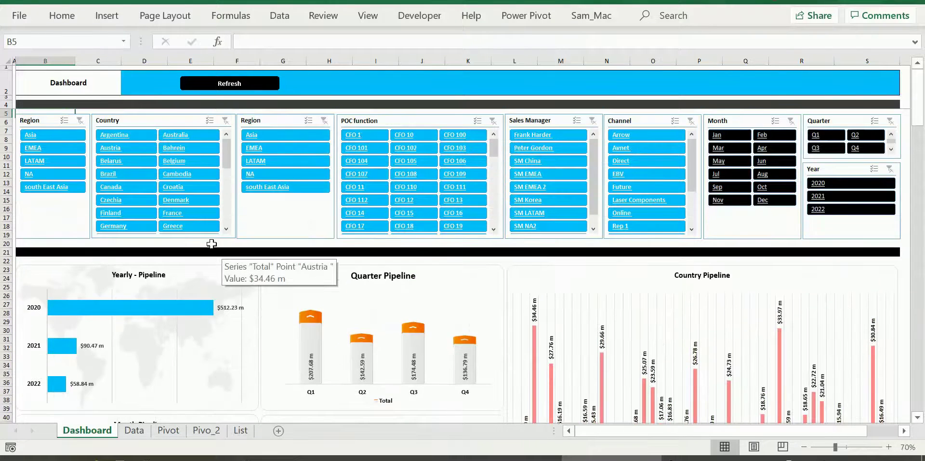
- On the Data sheet, select the Date column AC and widen the Remarks column AG
click(134, 430)
drag(735, 431, 900, 426)
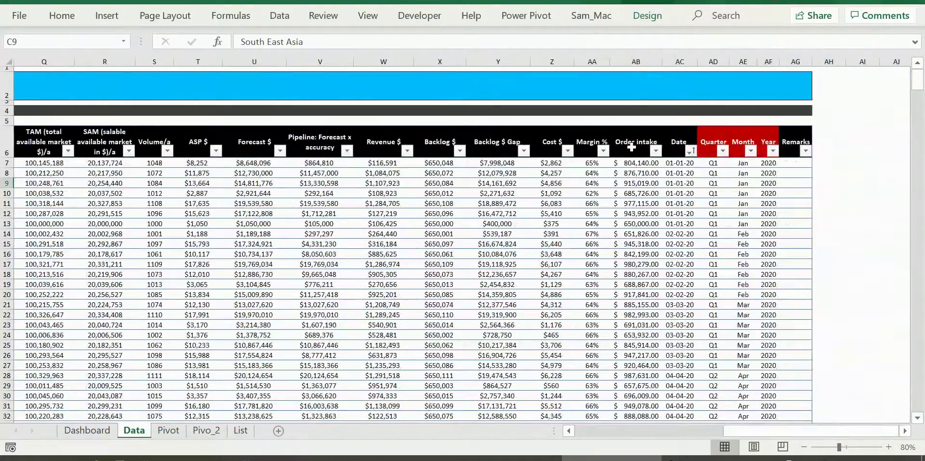
click(686, 60)
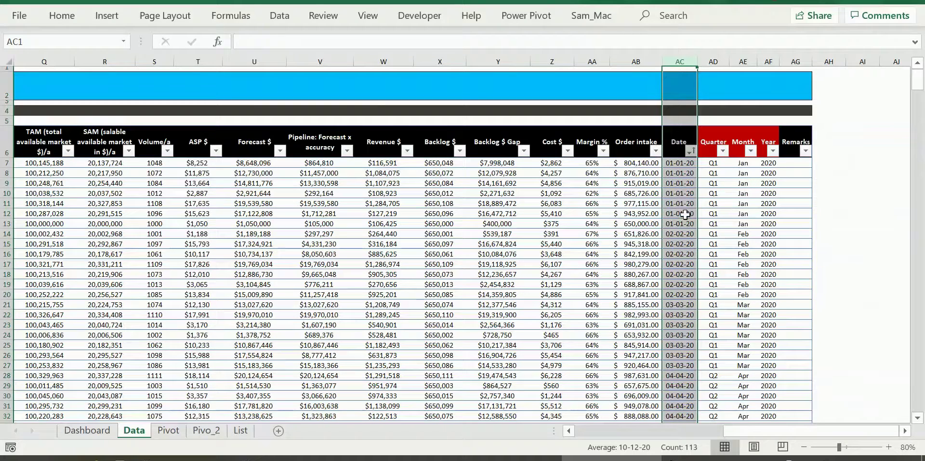
drag(812, 57, 880, 57)
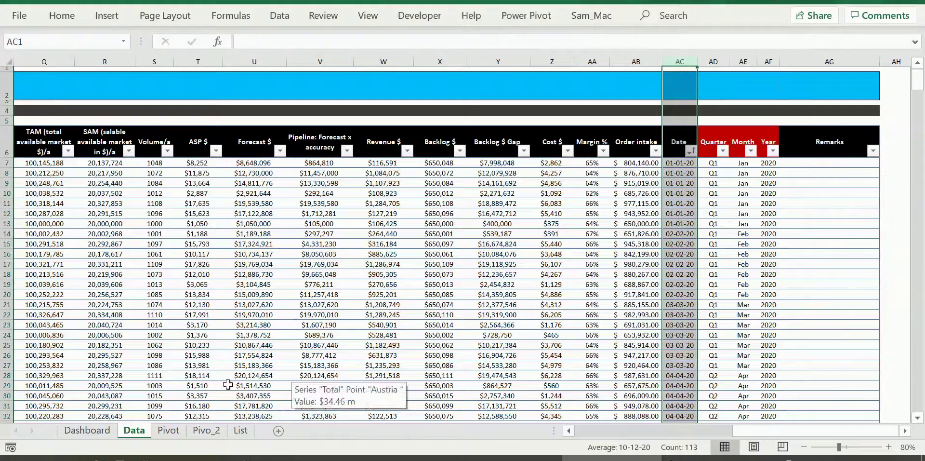
- On the Dashboard sheet, filter the charts by the region NA
click(100, 433)
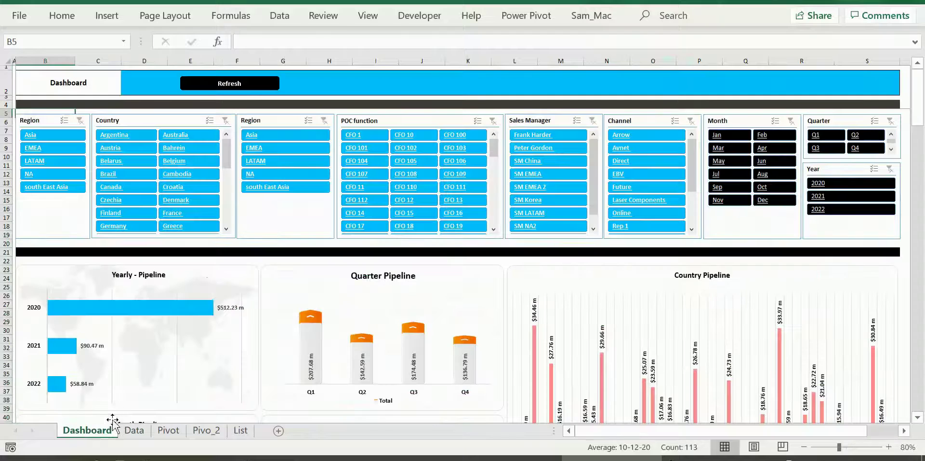
scroll(192, 287, down, 3)
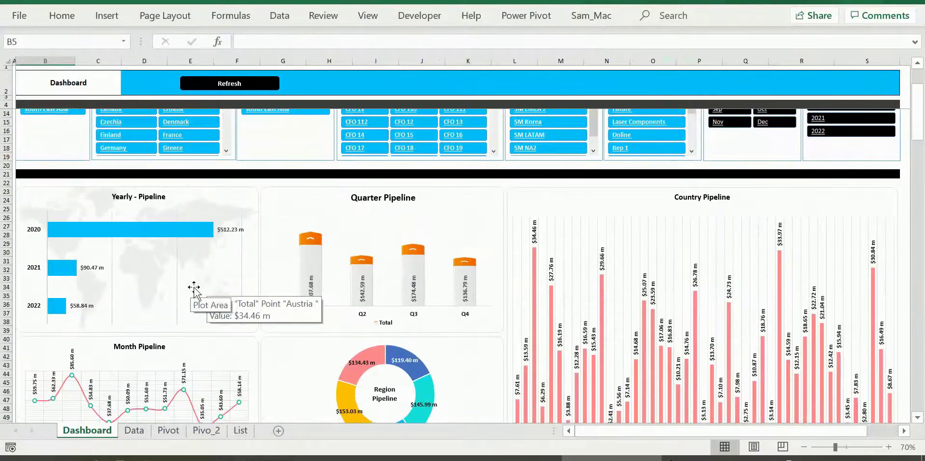
scroll(193, 287, up, 3)
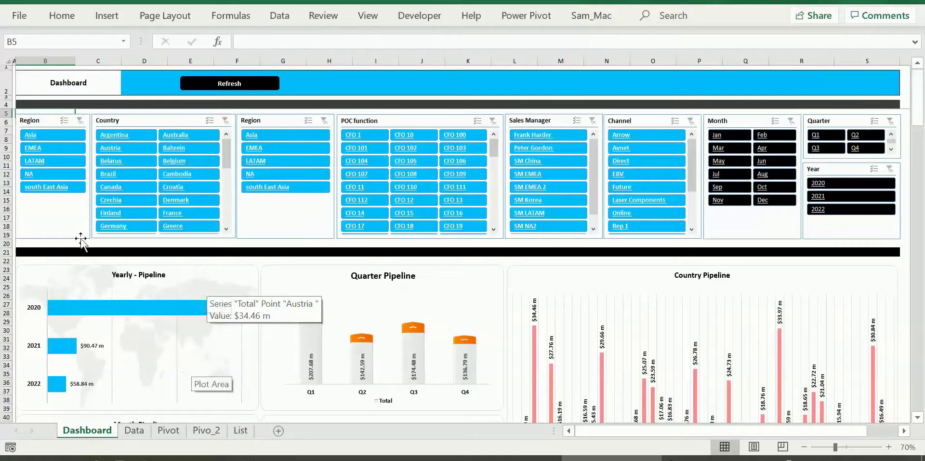
click(28, 173)
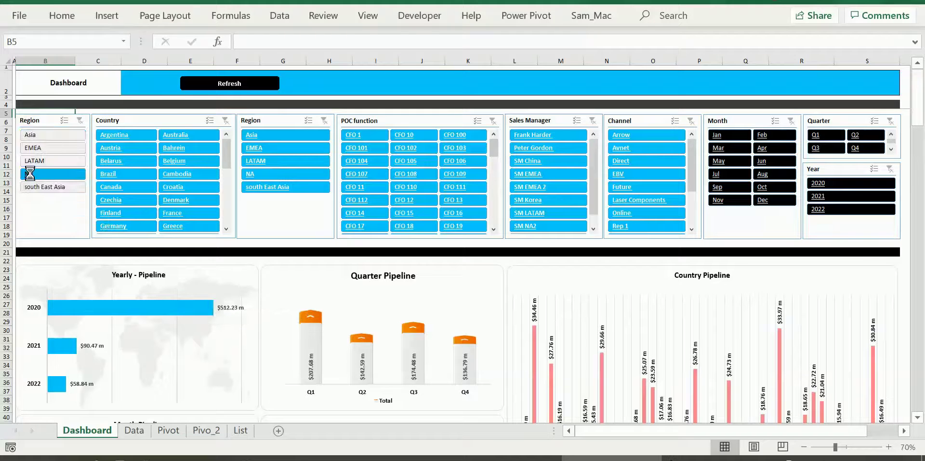
ctrl+click(46, 186)
- Examine the region-filtered dashboard charts, from the pipeline section down through backlog, margin, sales manager and revenue
scroll(357, 335, down, 12)
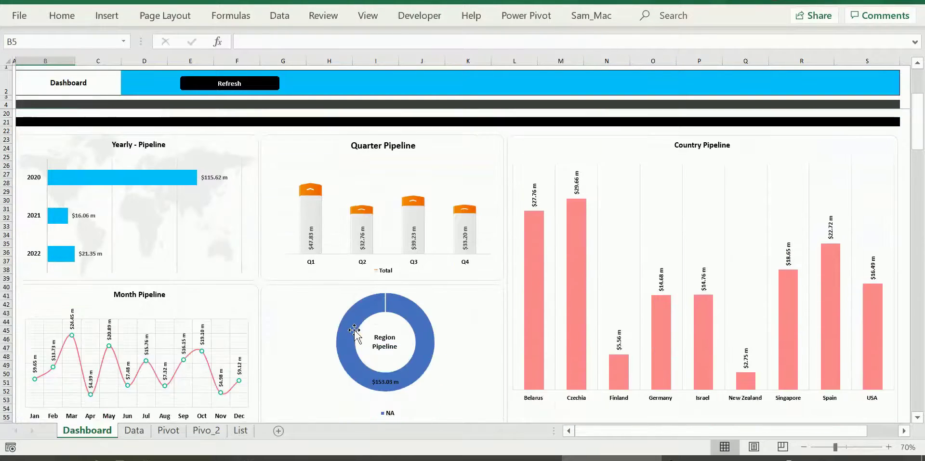
scroll(355, 331, down, 20)
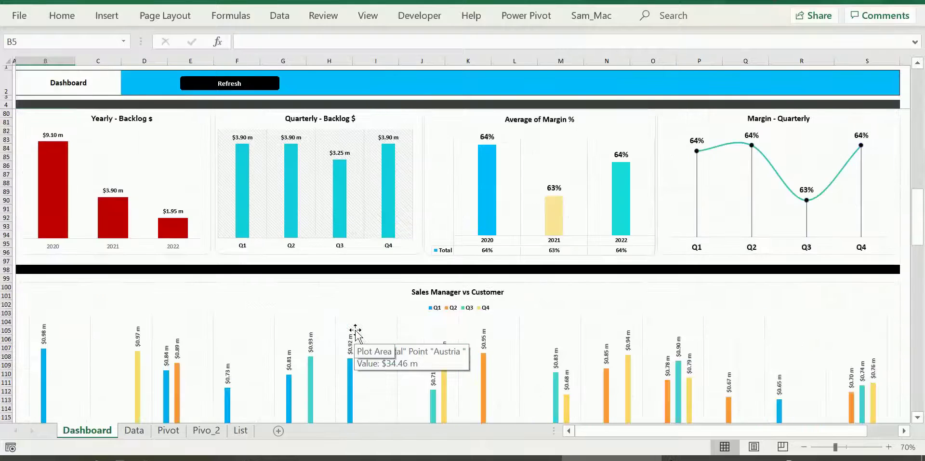
scroll(356, 332, down, 20)
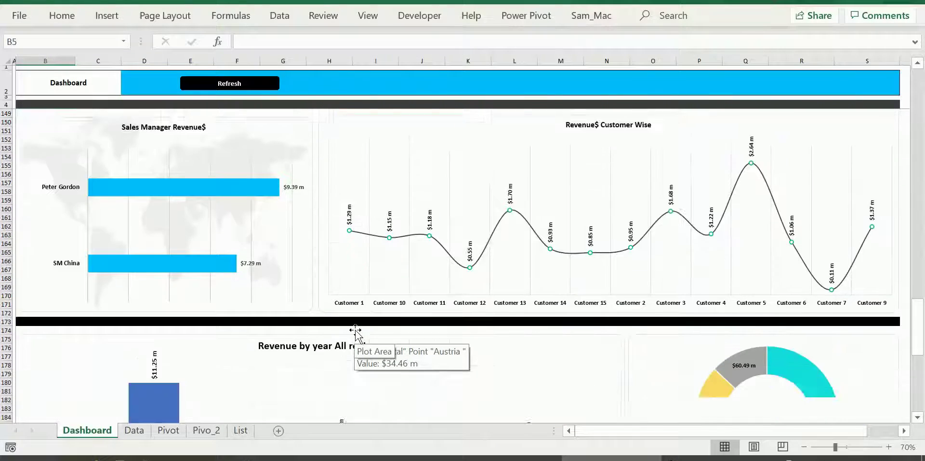
scroll(356, 332, down, 8)
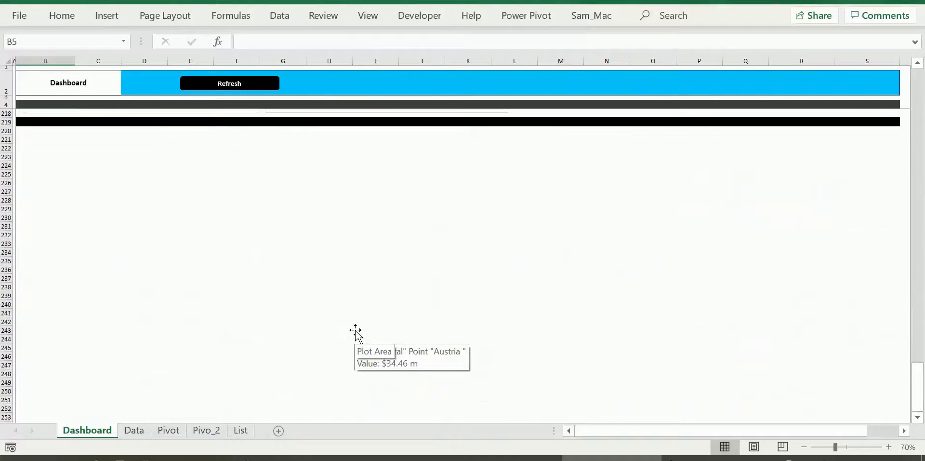
scroll(355, 330, up, 20)
scroll(354, 329, up, 20)
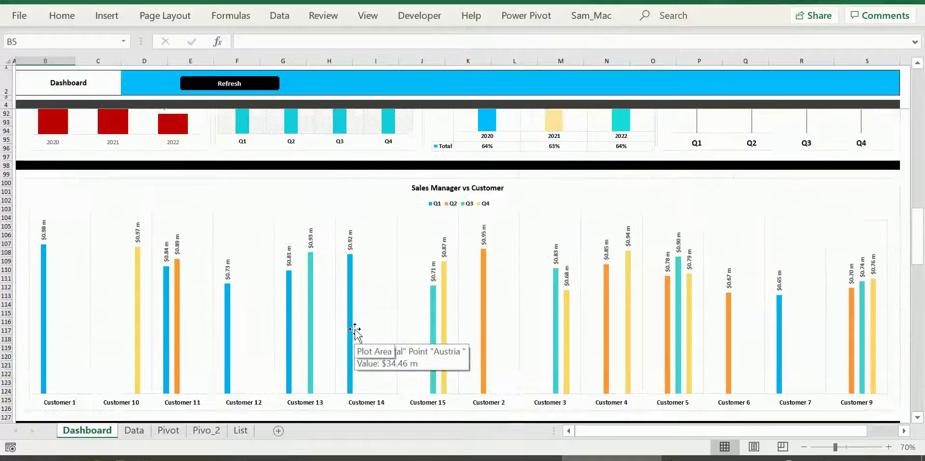
scroll(353, 337, up, 11)
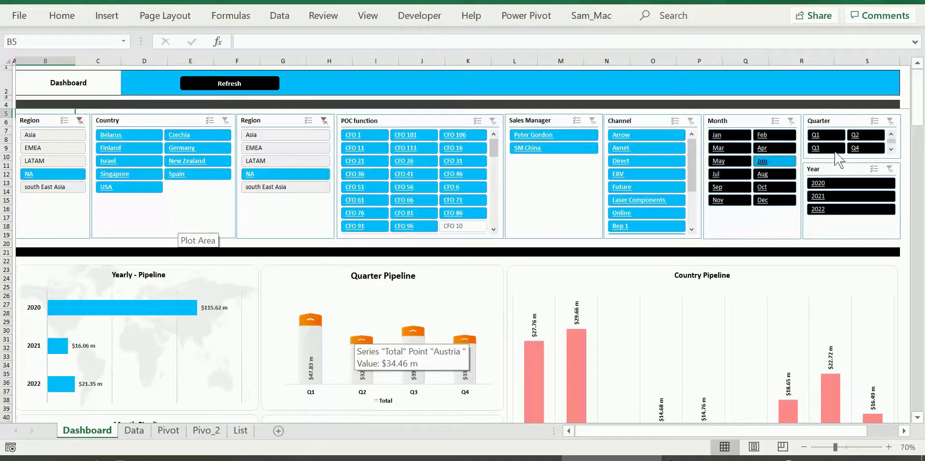
- Filter the dashboard by quarter Q2 as well and review the updated pipeline charts
click(858, 134)
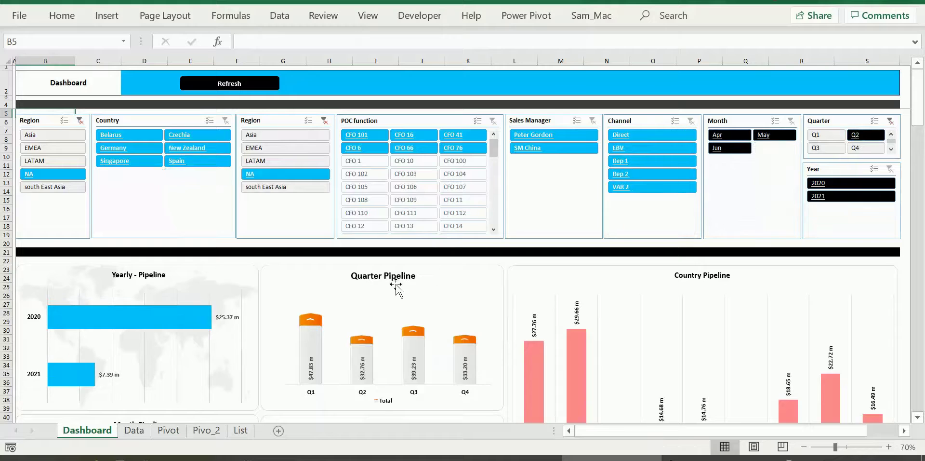
scroll(507, 313, down, 10)
scroll(567, 332, down, 3)
scroll(564, 323, up, 15)
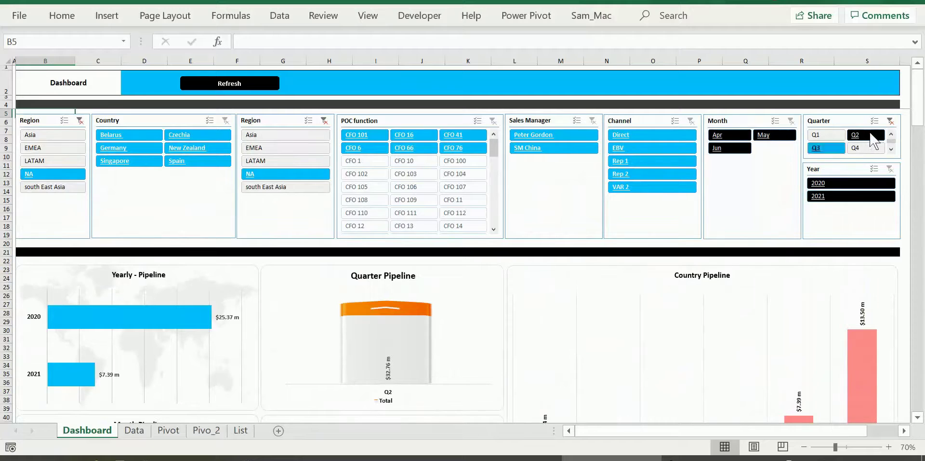
- Clear the Quarter filter and both Region filters on the dashboard
click(893, 120)
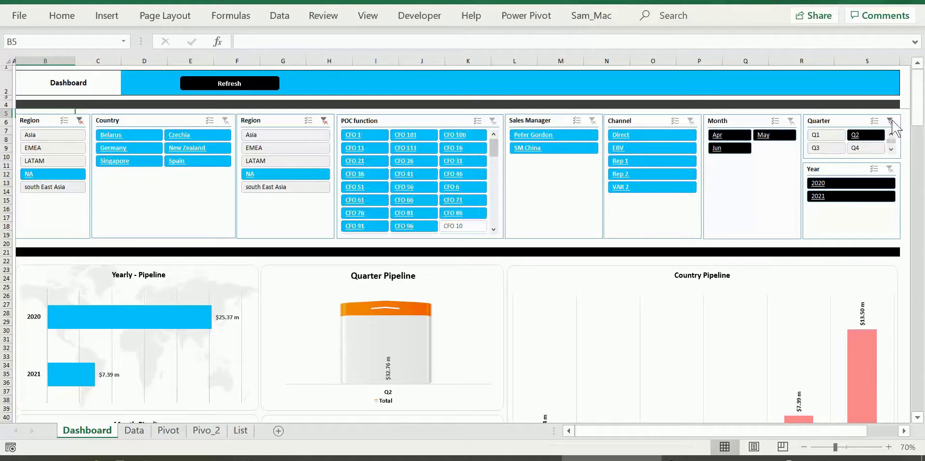
click(324, 121)
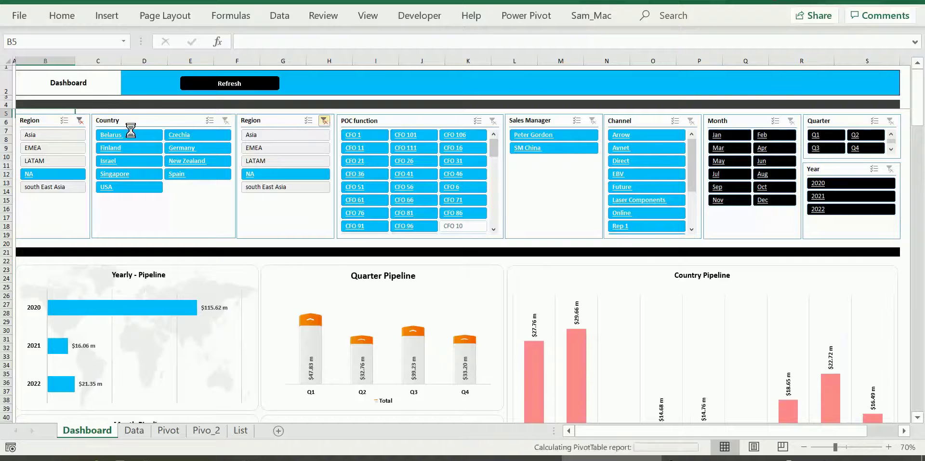
click(79, 122)
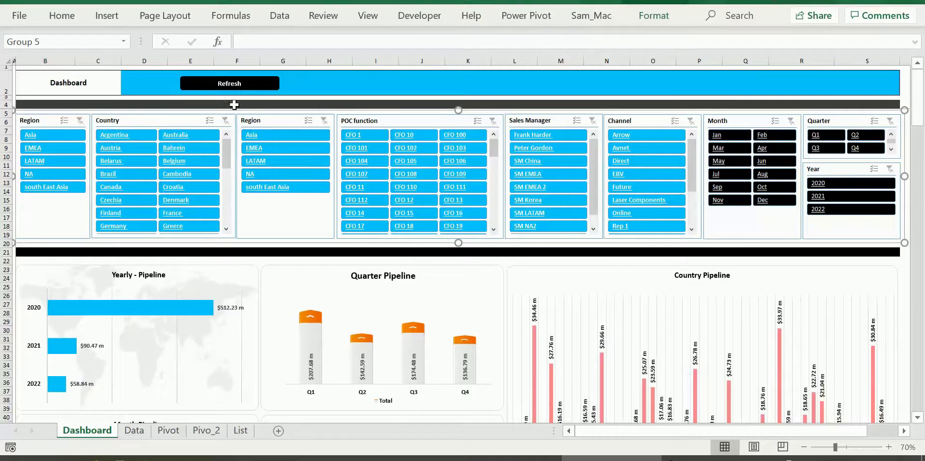
- Examine the Data sheet's records from the header row down to the empty rows below the last customer record
click(134, 430)
scroll(90, 305, down, 2)
scroll(644, 398, up, 2)
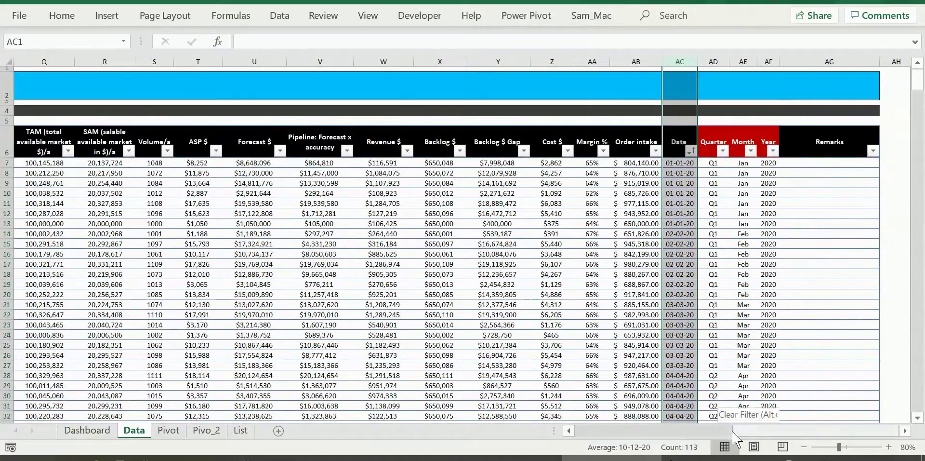
scroll(734, 432, left, 8)
scroll(91, 303, down, 3)
scroll(87, 293, up, 2)
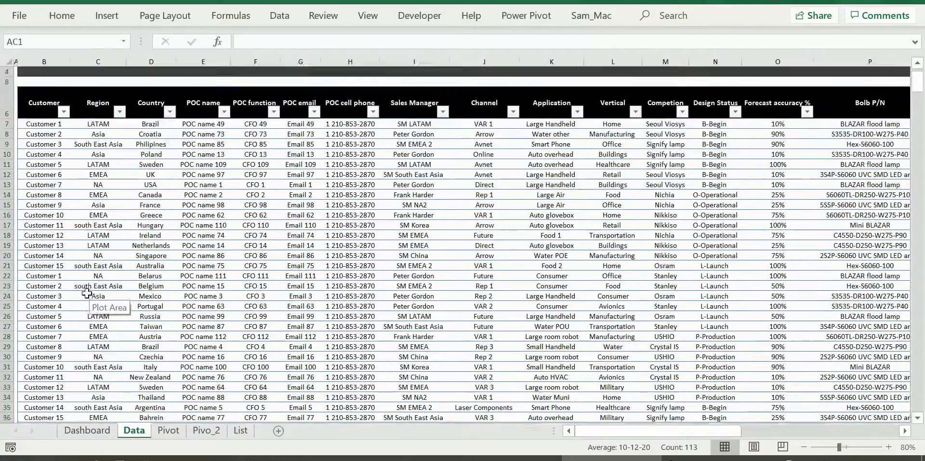
scroll(87, 293, up, 1)
scroll(197, 254, down, 20)
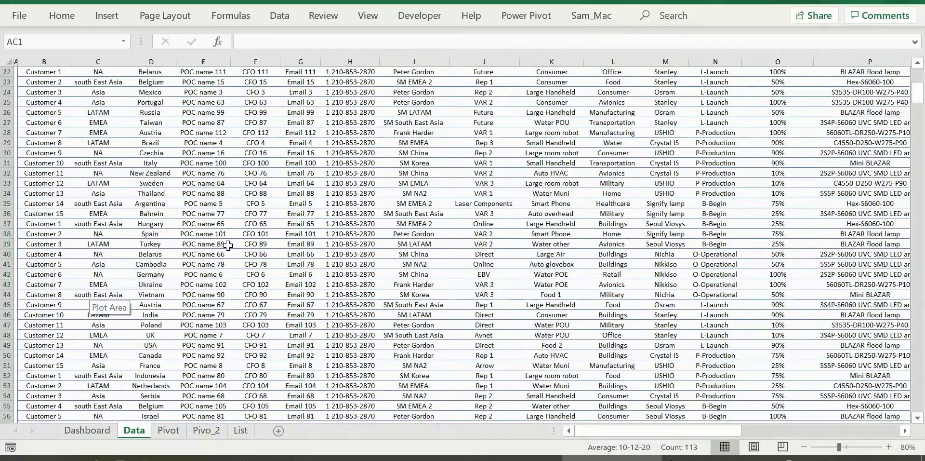
scroll(197, 254, down, 9)
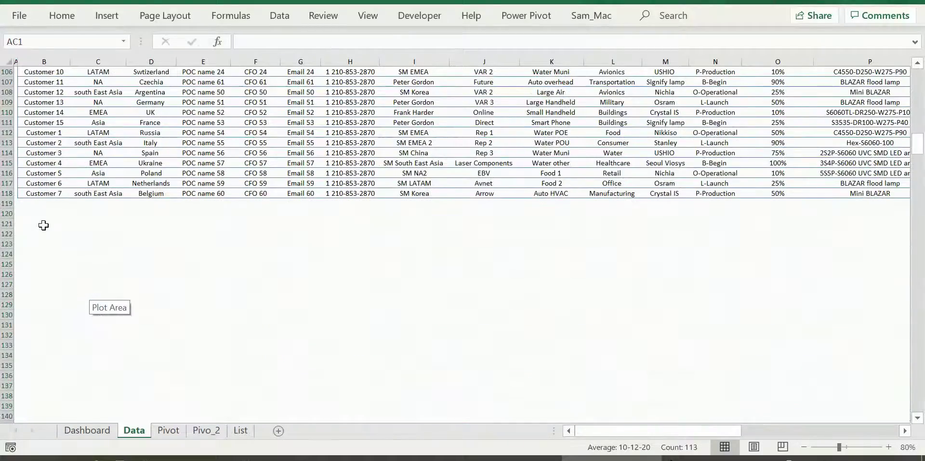
drag(34, 204, 202, 296)
click(386, 314)
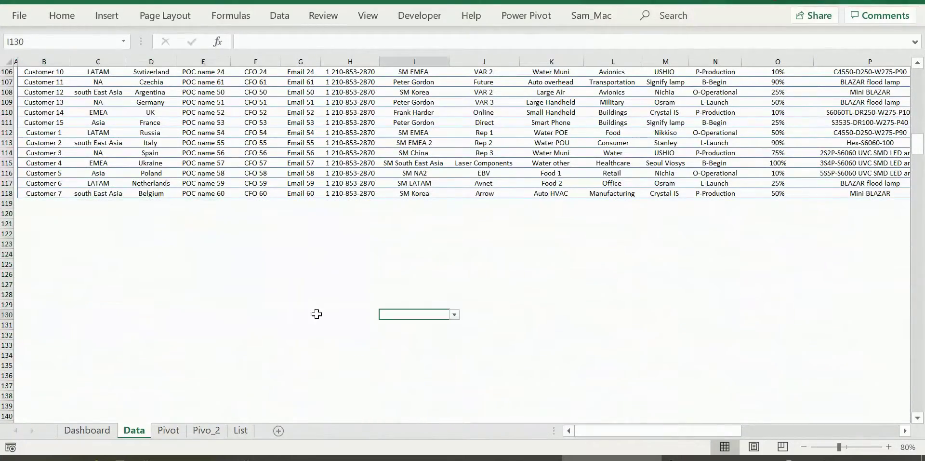
- Refresh the data and charts on the Dashboard sheet and close the completion message
scroll(166, 251, up, 20)
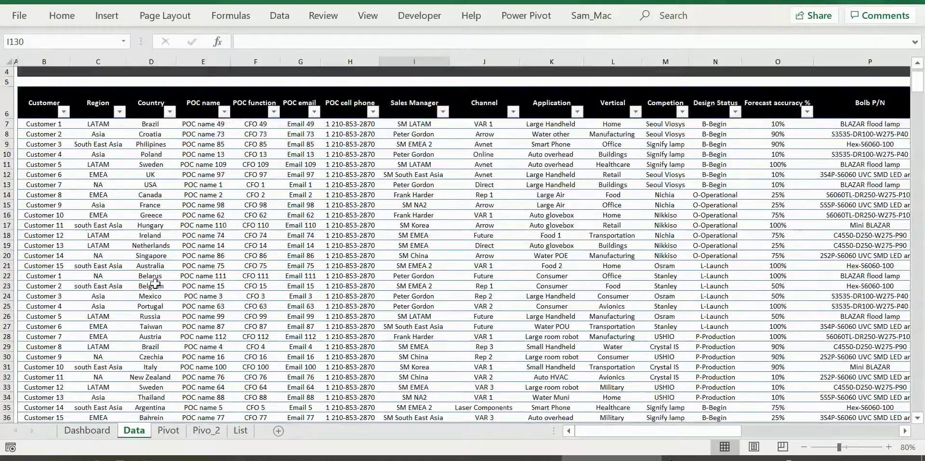
scroll(155, 283, up, 2)
click(87, 430)
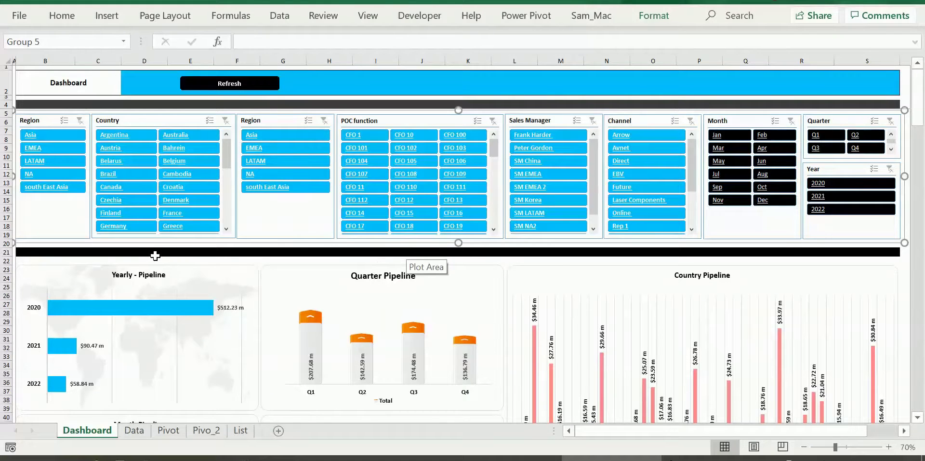
click(531, 249)
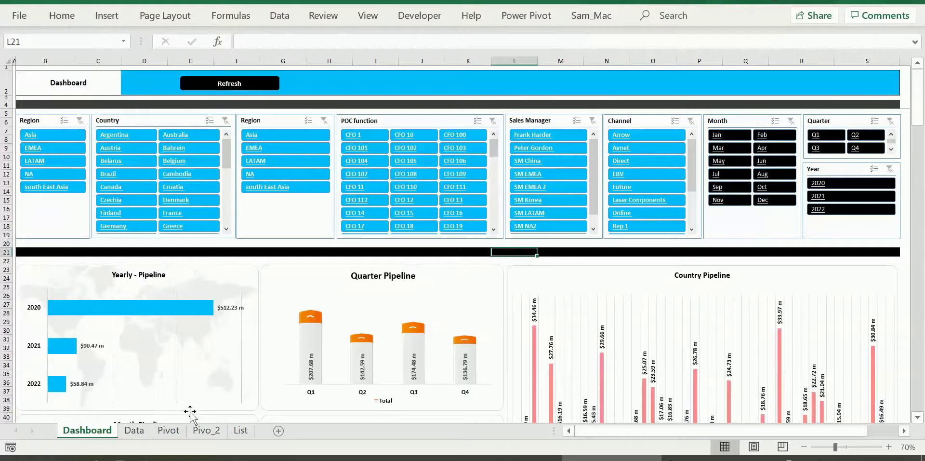
click(256, 92)
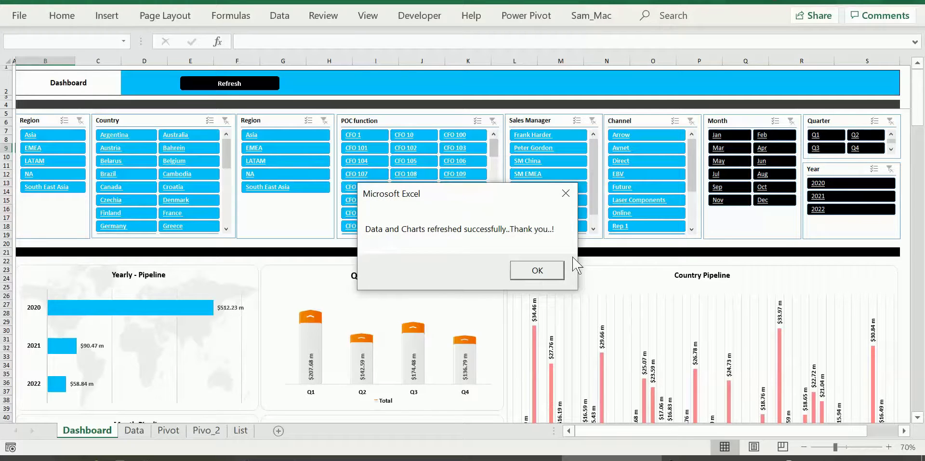
click(537, 270)
- Review the refreshed dashboard from the yearly pipeline chart down through the revenue and SAM sections and back up
scroll(173, 260, down, 4)
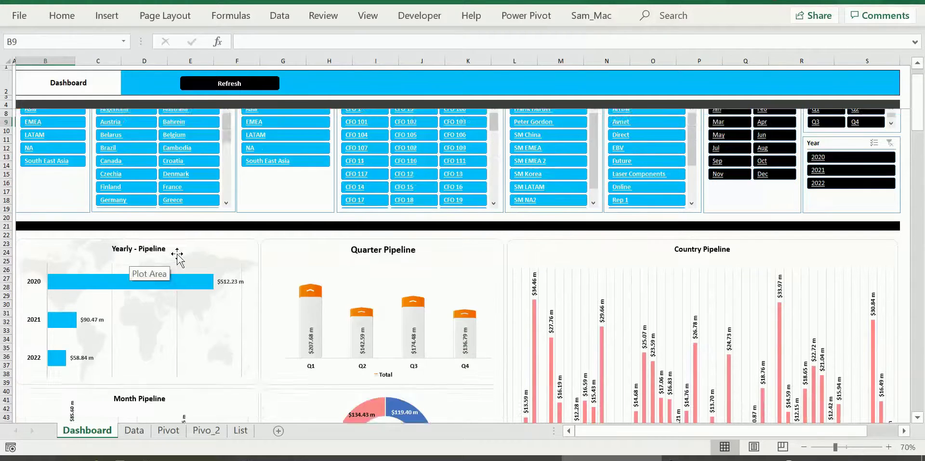
scroll(162, 262, down, 5)
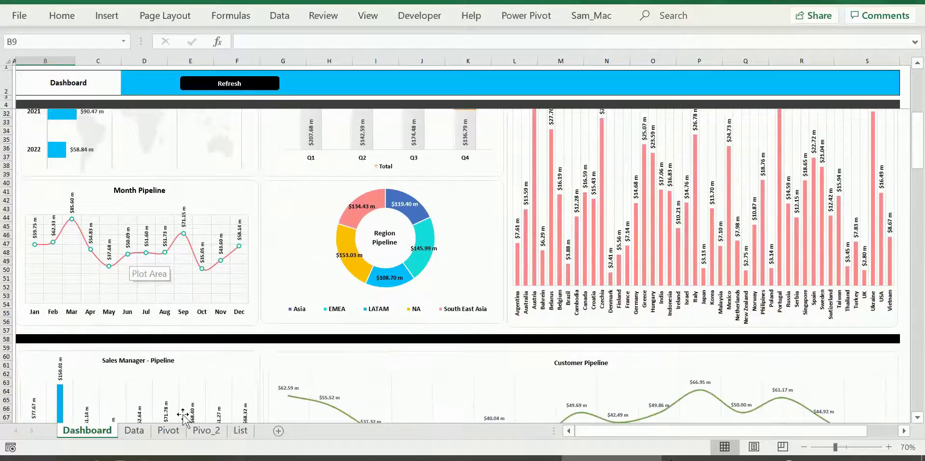
scroll(176, 355, down, 3)
scroll(175, 355, down, 20)
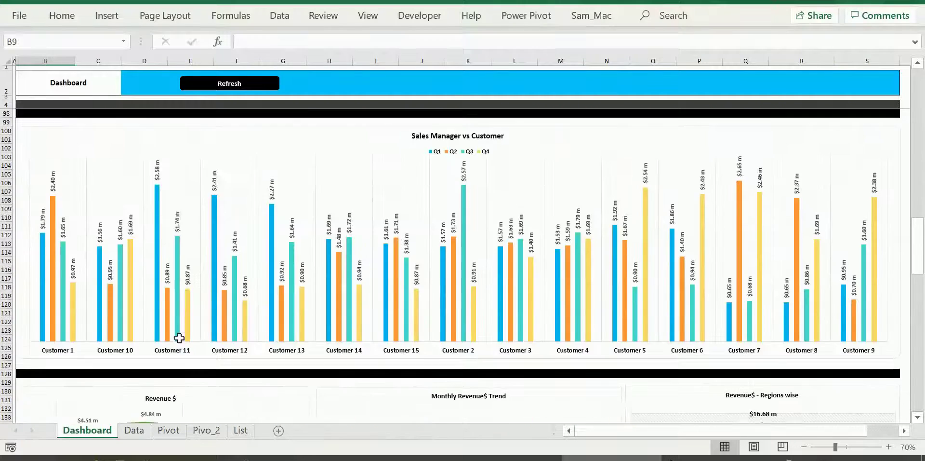
scroll(181, 339, down, 16)
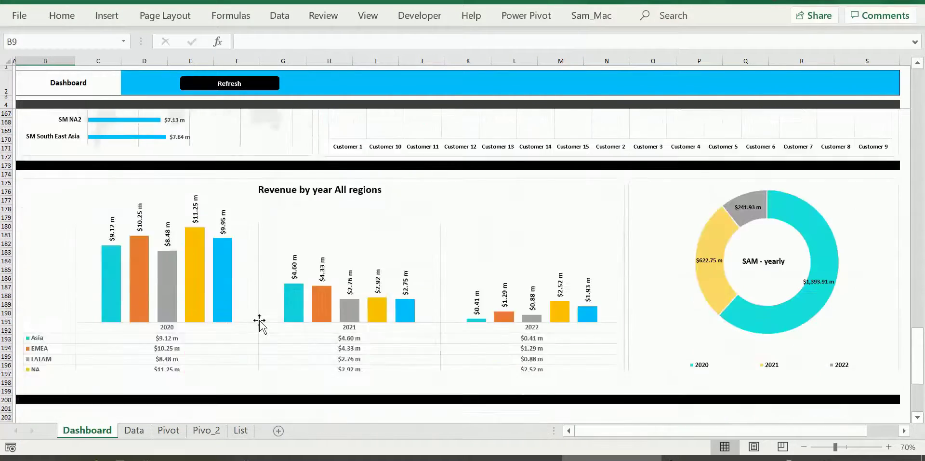
scroll(263, 318, down, 6)
scroll(241, 305, up, 20)
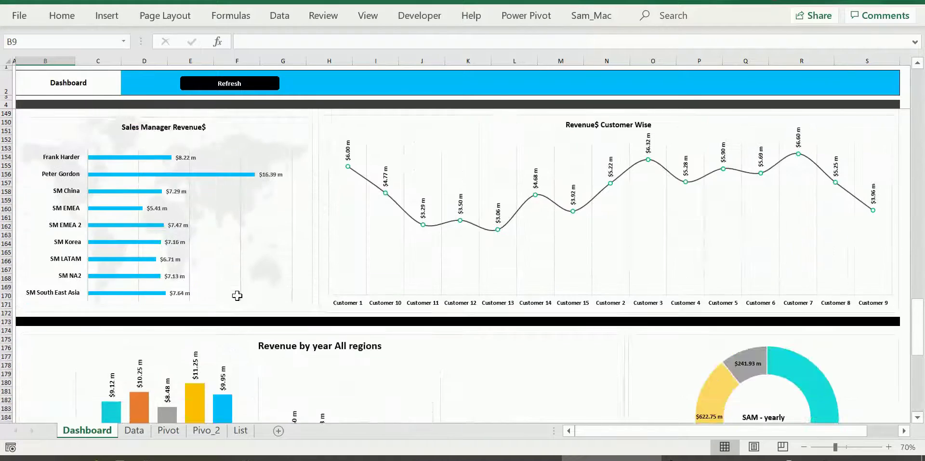
scroll(238, 298, up, 20)
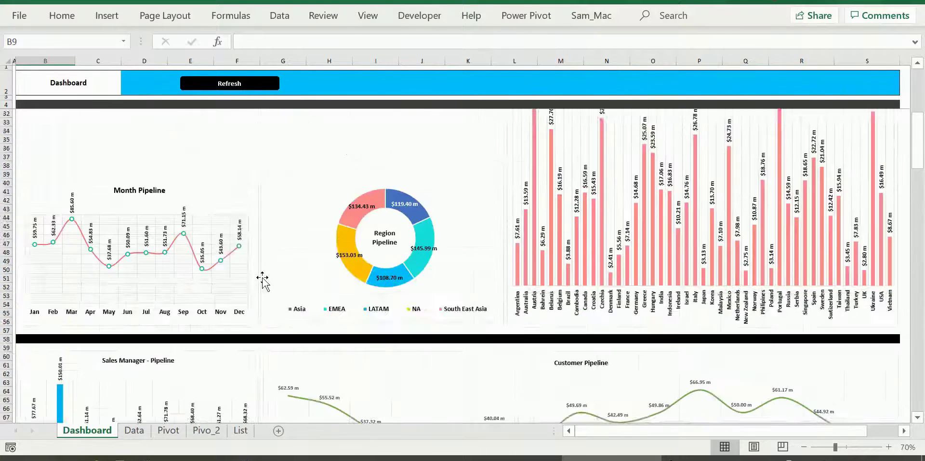
- Examine the pipeline charts by year, month, region, sales manager and customer, and check the source records on the Data sheet
scroll(263, 277, down, 5)
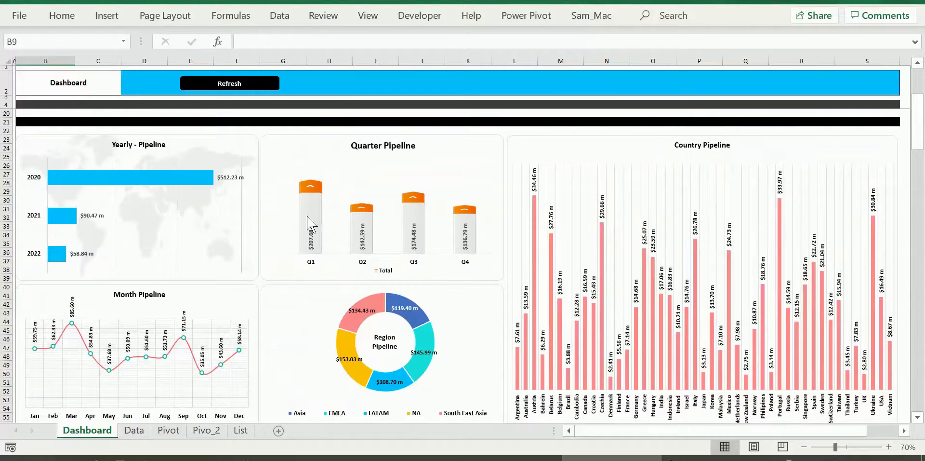
scroll(502, 289, down, 4)
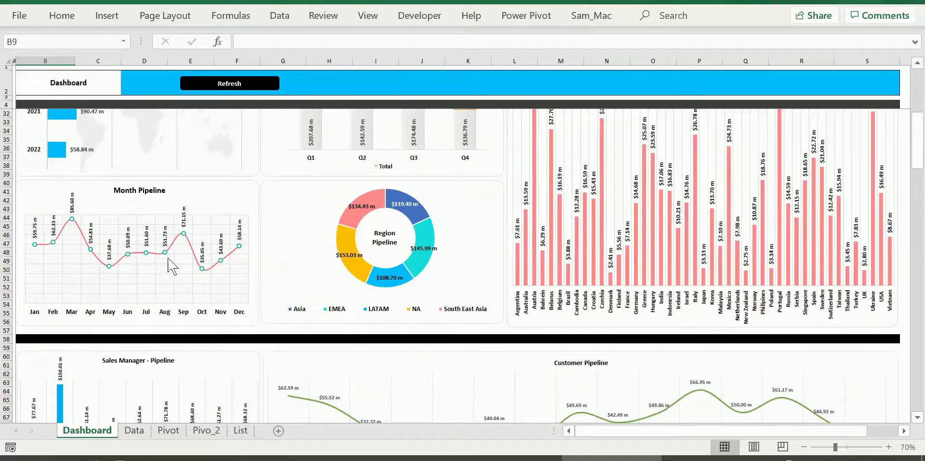
scroll(169, 265, down, 6)
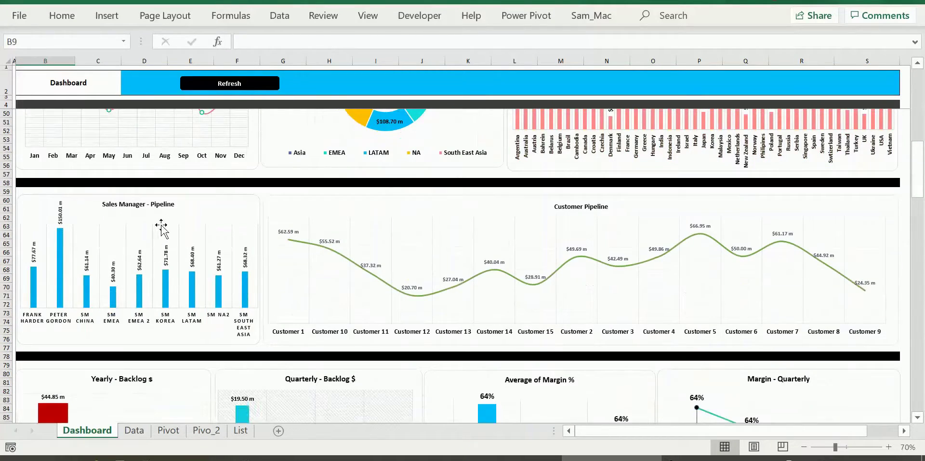
scroll(386, 236, down, 2)
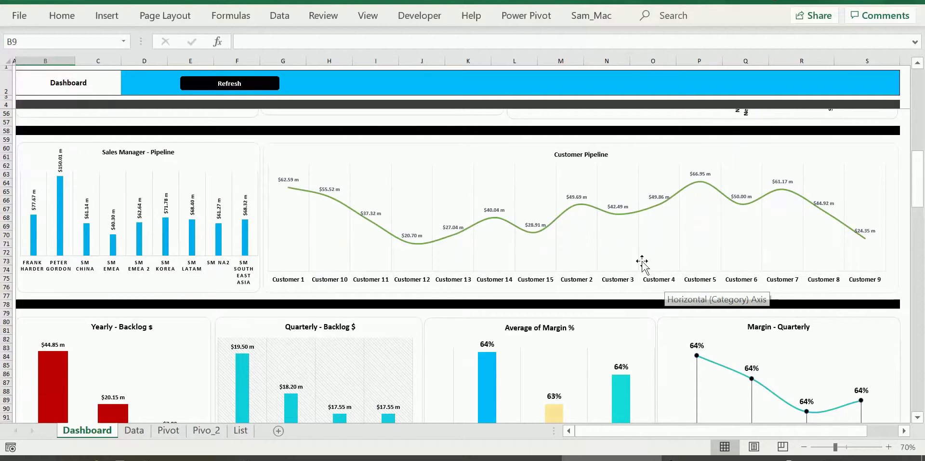
click(136, 431)
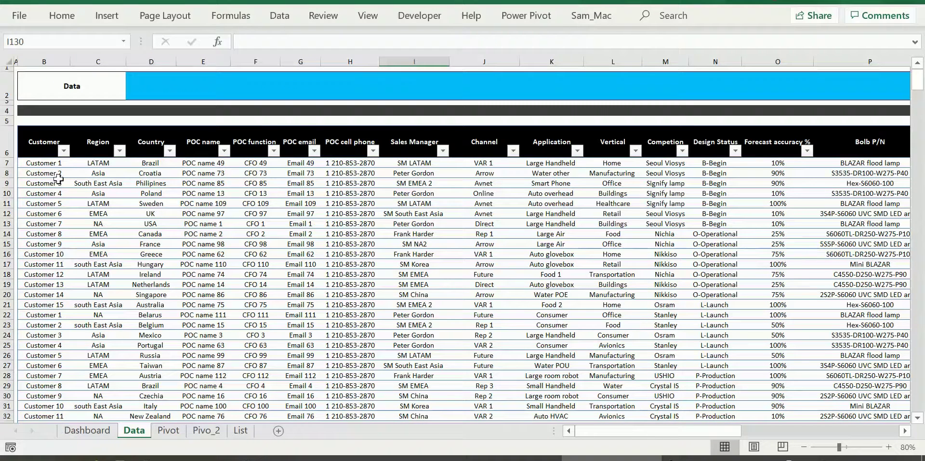
click(97, 431)
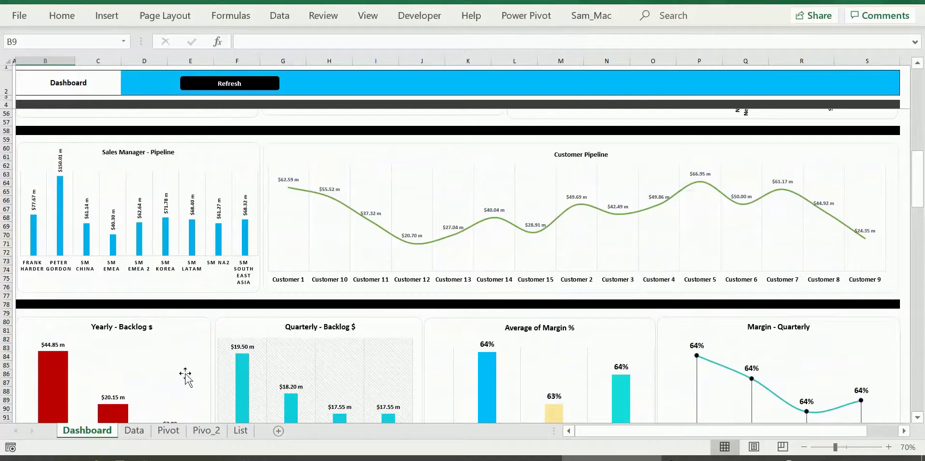
click(350, 147)
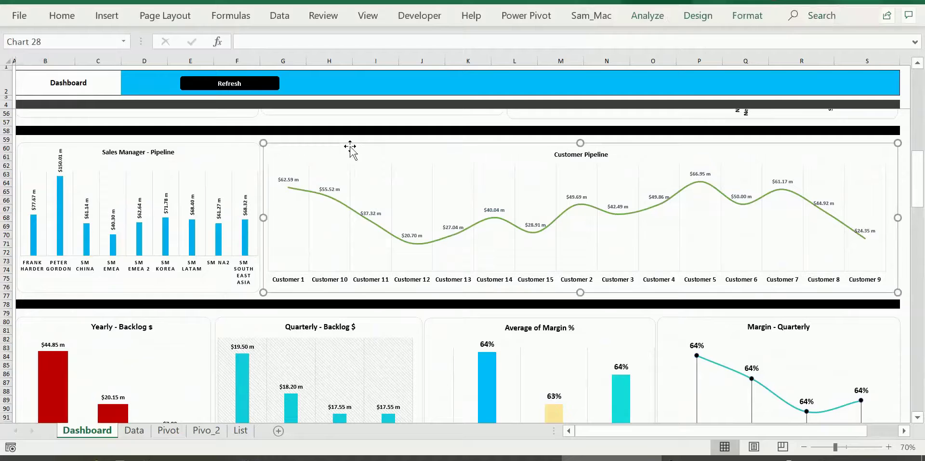
right_click(350, 146)
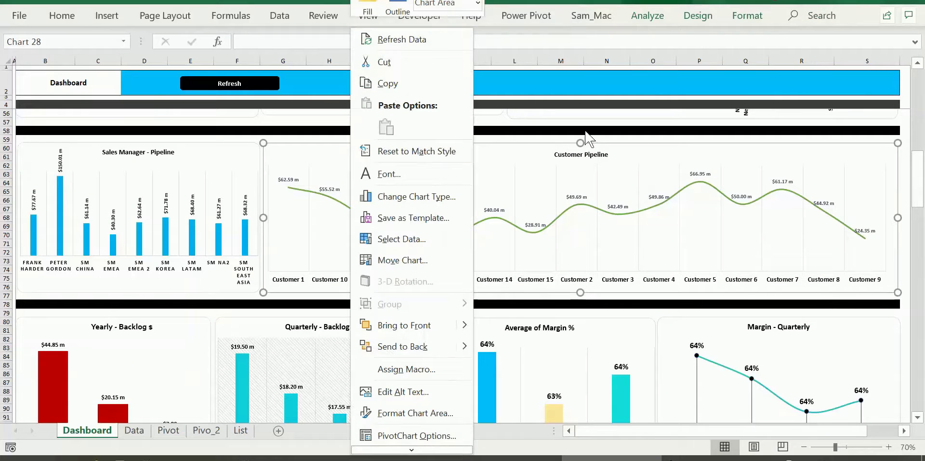
click(767, 304)
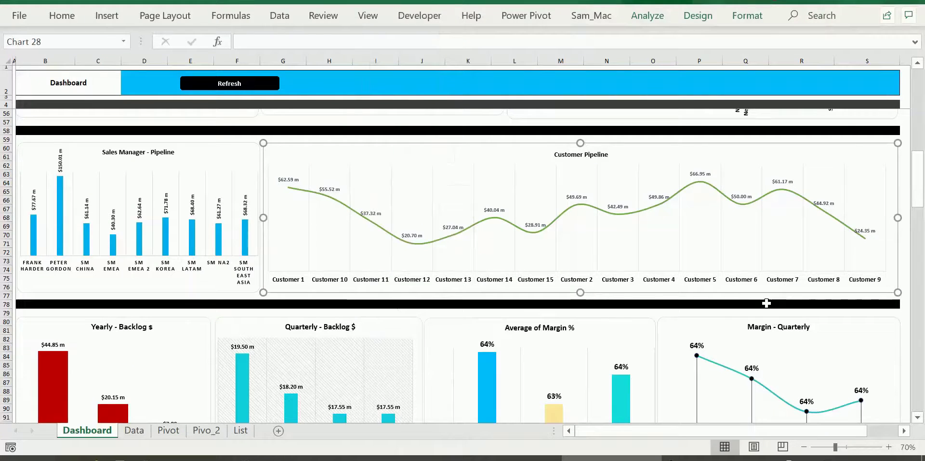
click(768, 304)
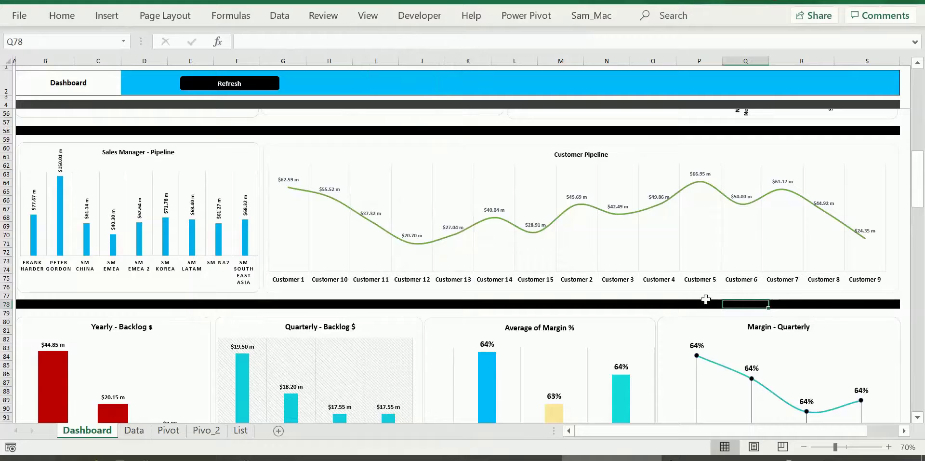
- Examine the yearly and quarterly backlog charts, the margin charts and the Sales Manager vs Customer chart
scroll(701, 300, down, 2)
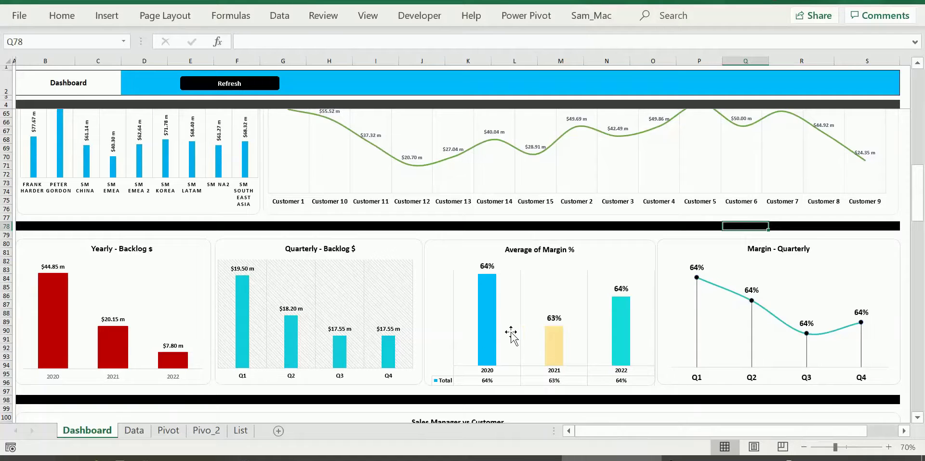
scroll(344, 235, up, 1)
scroll(337, 233, up, 1)
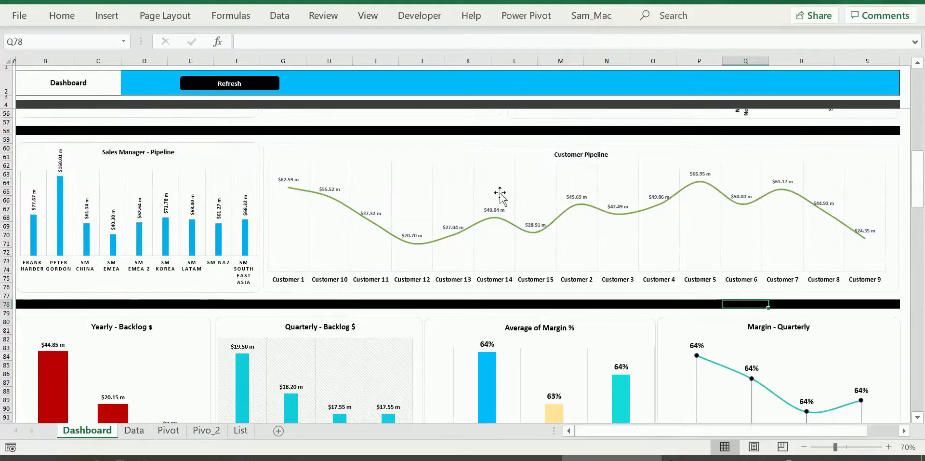
scroll(178, 230, down, 4)
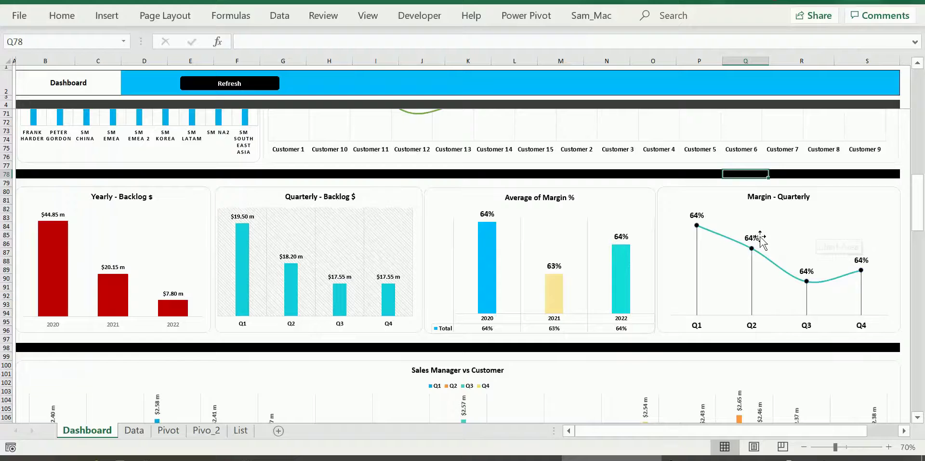
scroll(438, 245, down, 4)
scroll(437, 245, down, 4)
scroll(444, 235, down, 1)
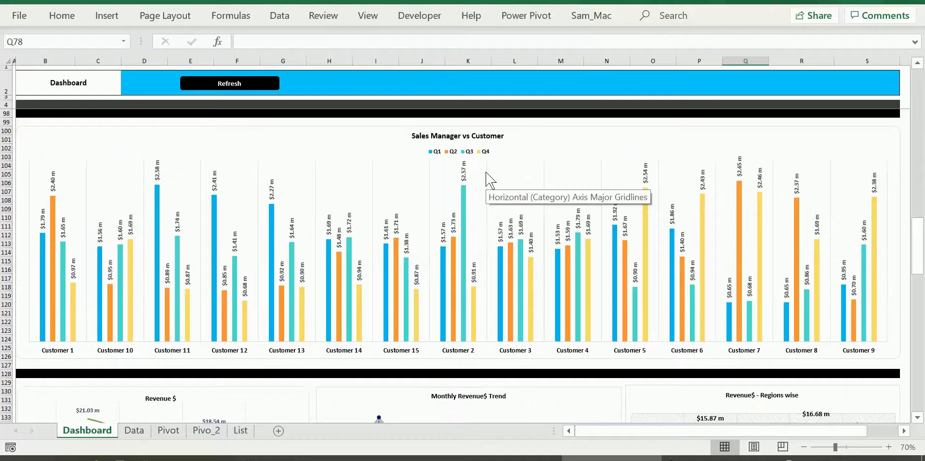
- Examine the revenue charts by quarter, month, region, sales manager, customer and year, plus the yearly, monthly and quarterly SAM charts
scroll(486, 177, down, 6)
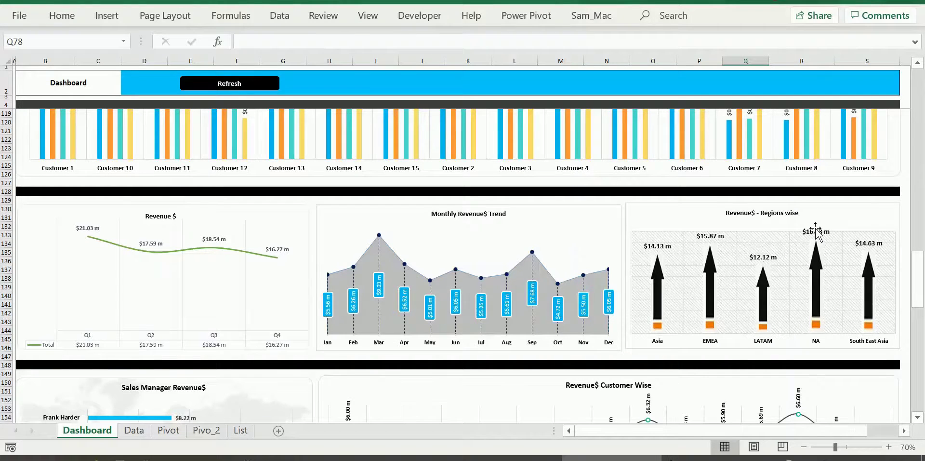
scroll(802, 237, down, 6)
scroll(802, 237, down, 2)
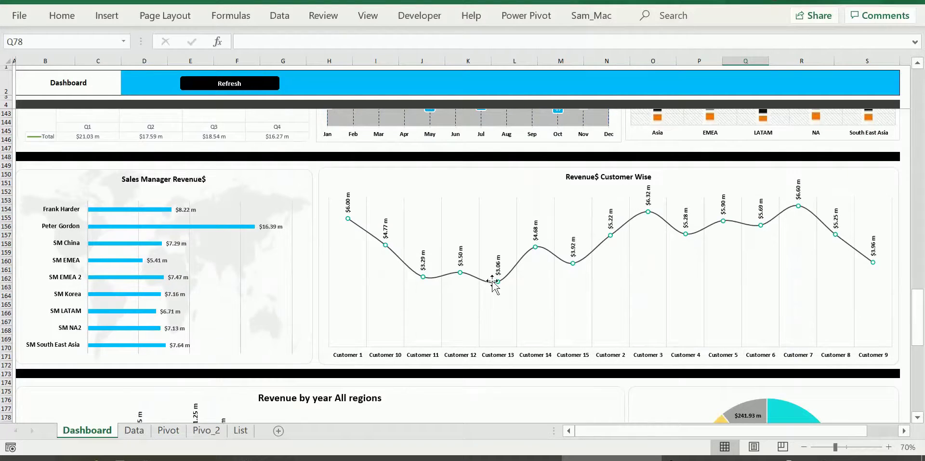
scroll(237, 289, down, 2)
scroll(236, 289, down, 6)
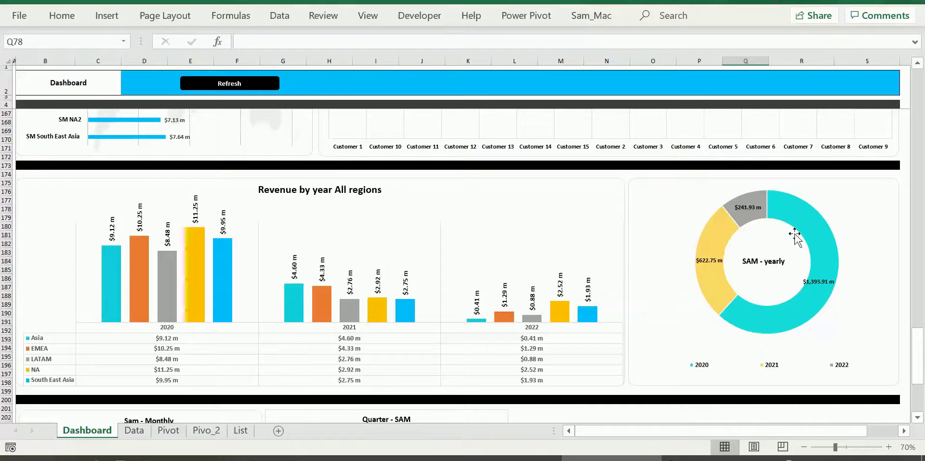
scroll(793, 232, down, 3)
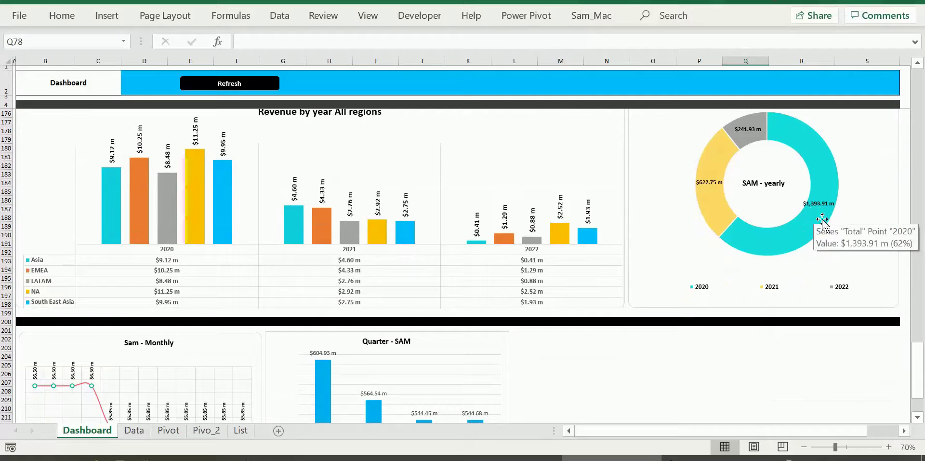
scroll(825, 223, up, 2)
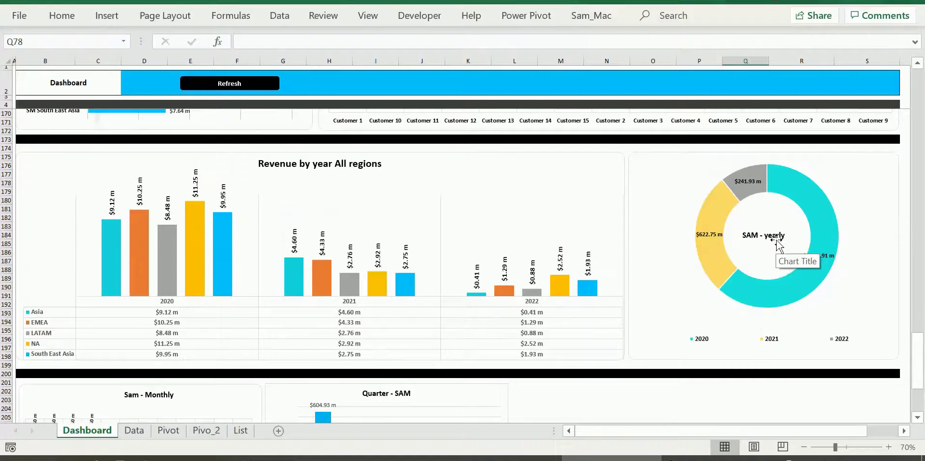
scroll(776, 251, down, 2)
scroll(842, 232, down, 5)
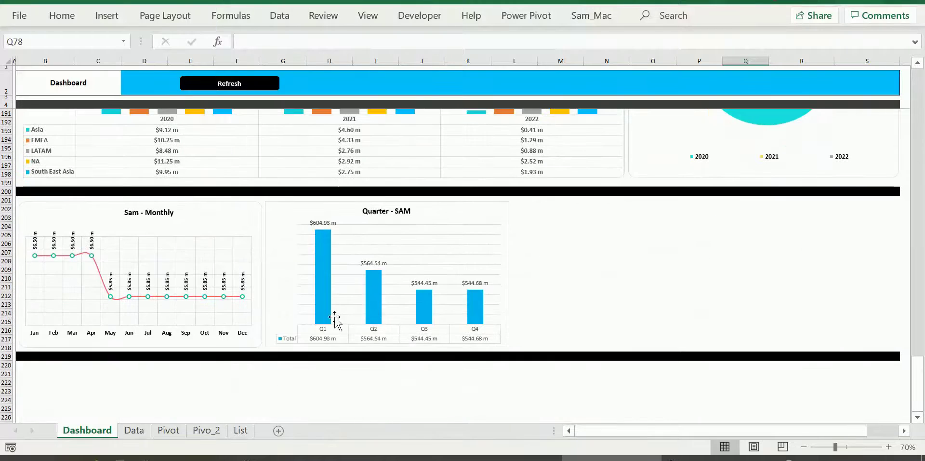
- Return to the dashboard's slicers and pipeline charts and compare them with the revenue and SAM tables on the Pivot sheet
scroll(487, 248, up, 20)
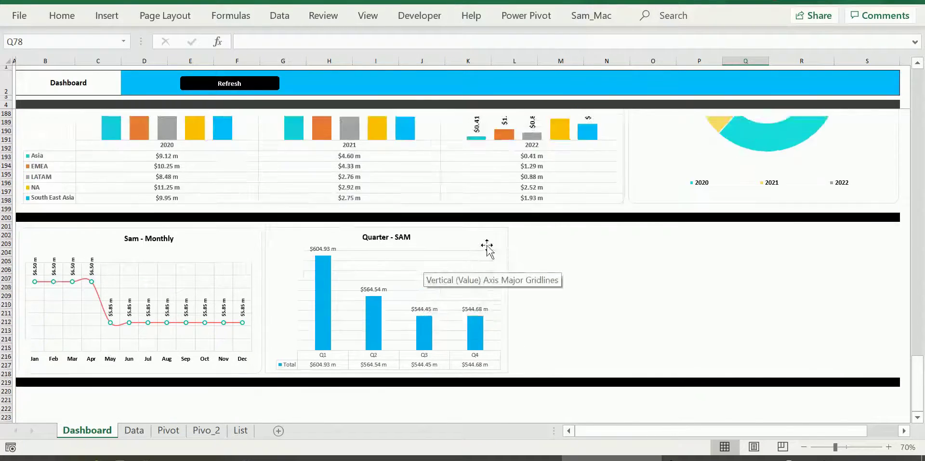
scroll(661, 273, up, 20)
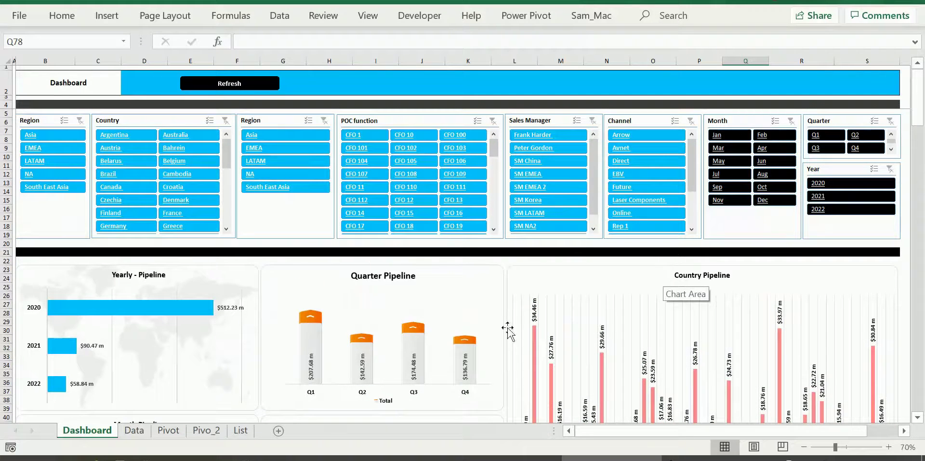
click(173, 431)
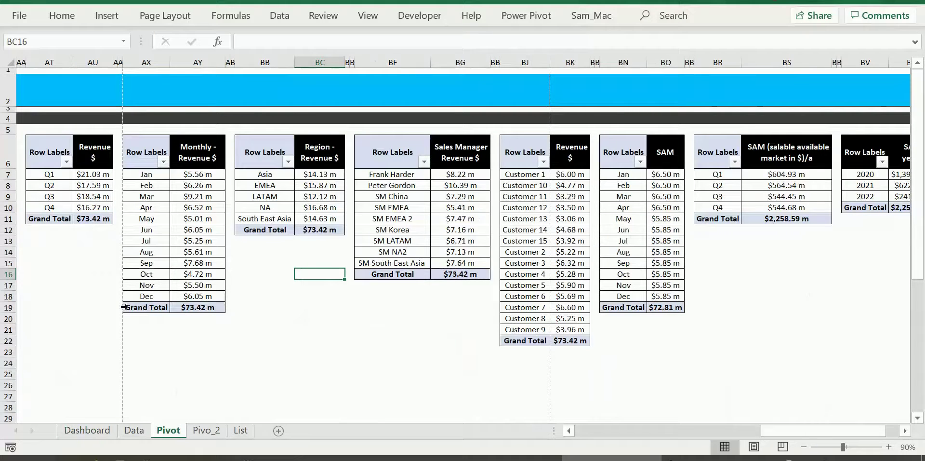
click(73, 430)
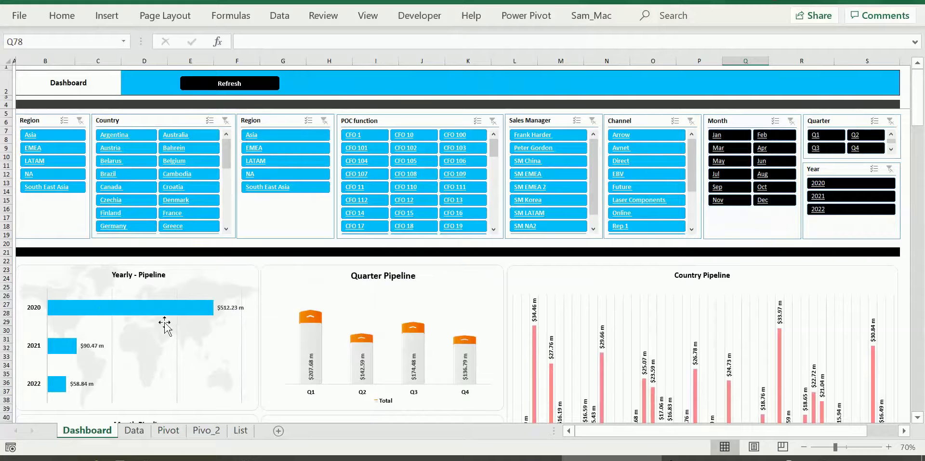
click(179, 431)
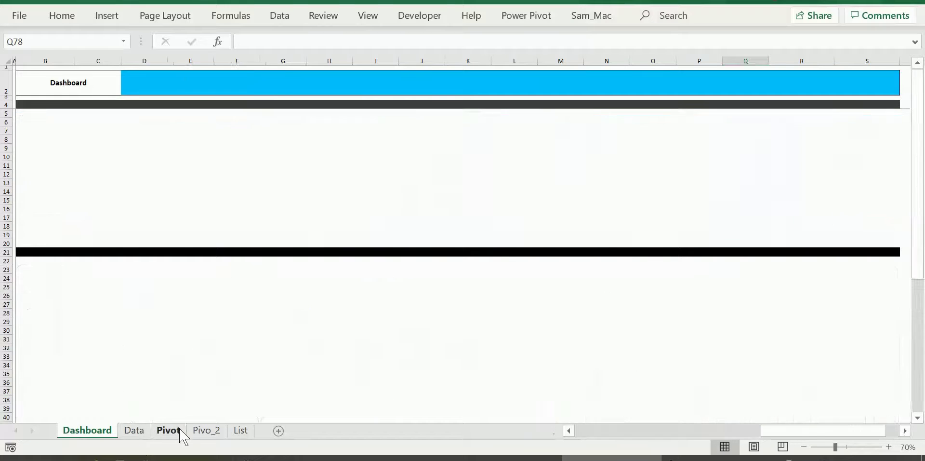
click(89, 430)
scroll(121, 323, down, 2)
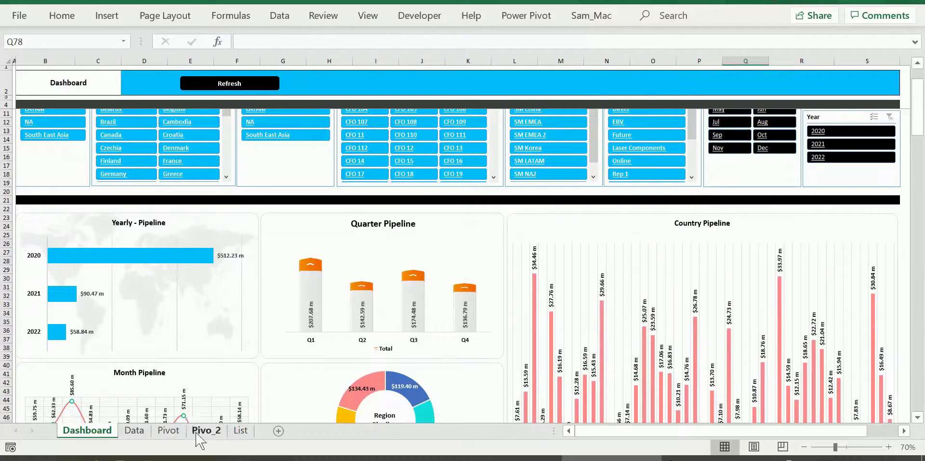
- Examine the pipeline tables on the Pivot sheet, plus the order intake and regional revenue pivots on the Pivo_2 sheet
click(166, 432)
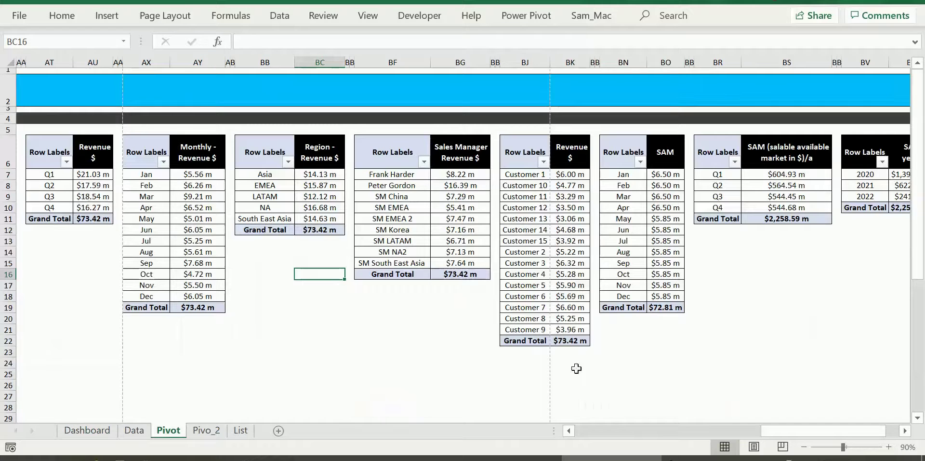
drag(780, 431, 578, 430)
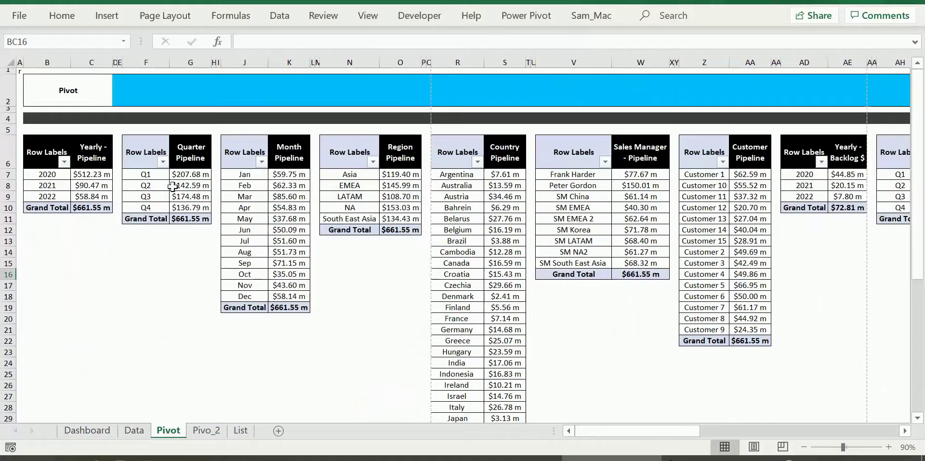
mouse_move(603, 431)
mouse_down()
mouse_move(837, 432)
mouse_move(593, 433)
mouse_up()
click(212, 436)
mouse_move(110, 259)
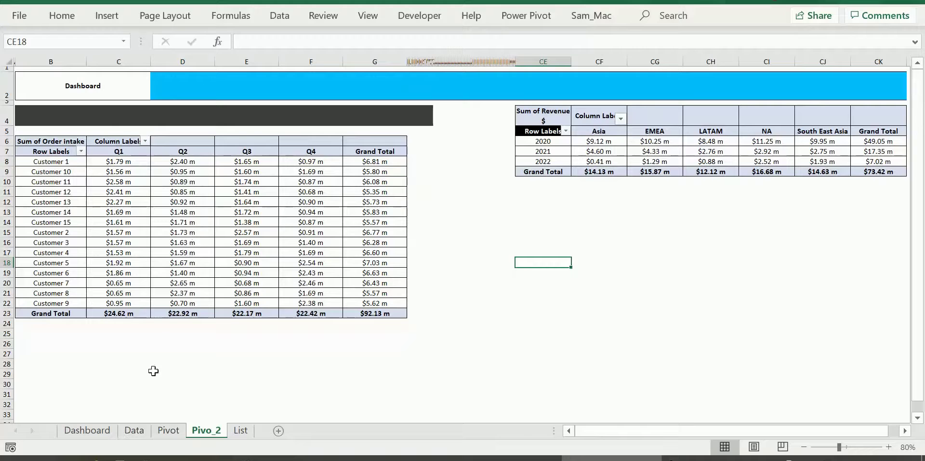
- Review the dashboard from the pipeline charts through Sales Manager vs Customer to the revenue charts and back to the slicers
click(87, 430)
scroll(309, 280, down, 20)
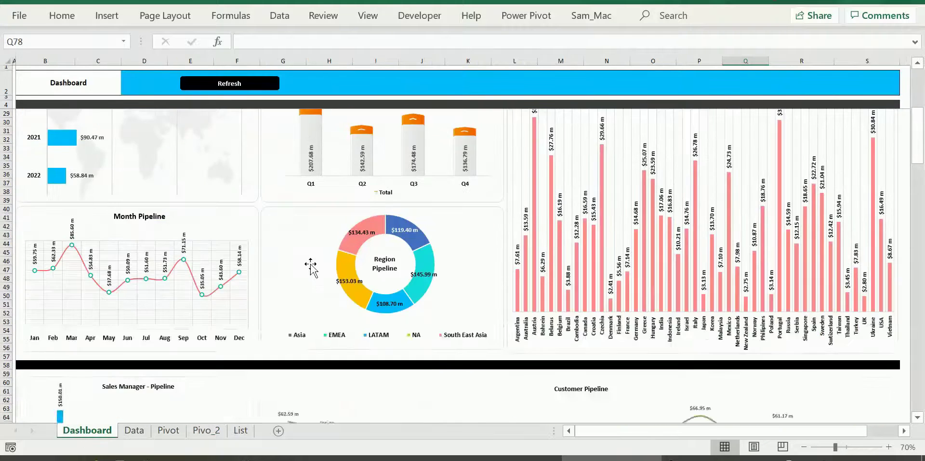
scroll(313, 269, down, 10)
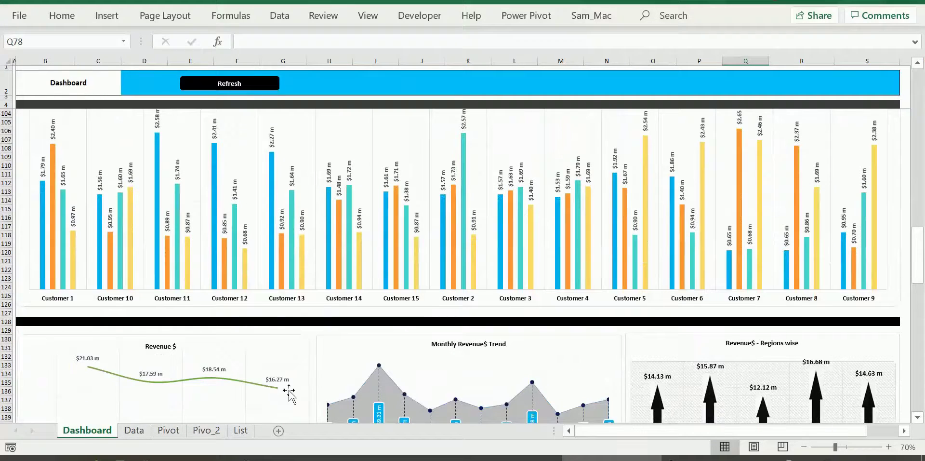
scroll(463, 182, up, 12)
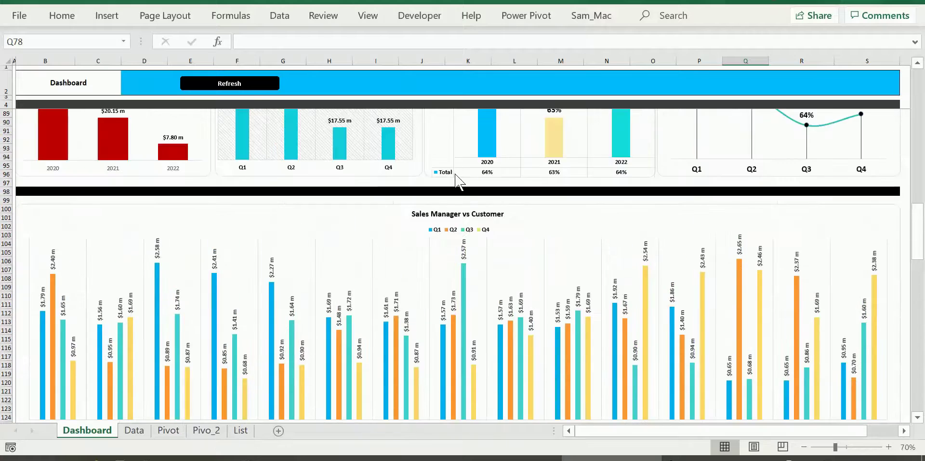
scroll(463, 182, up, 20)
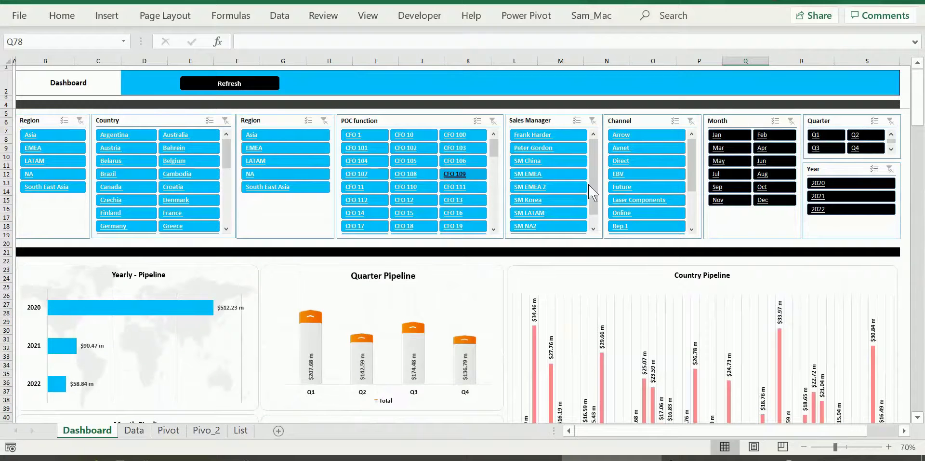
click(882, 252)
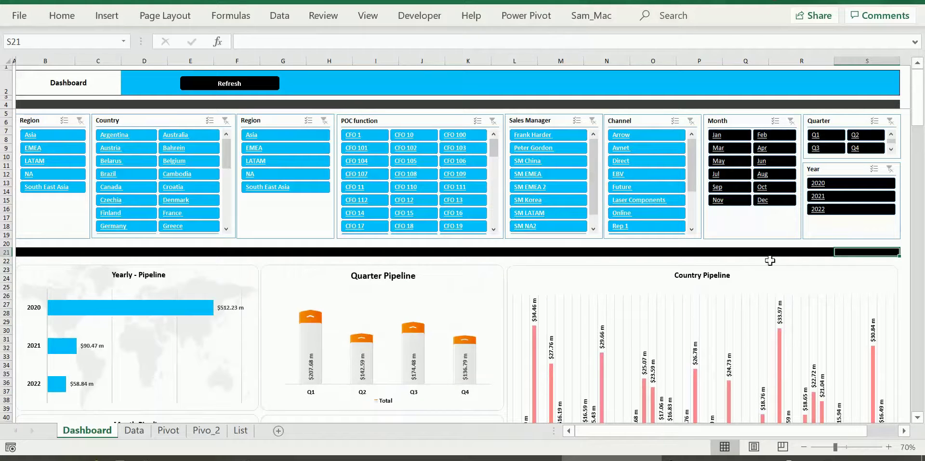
- Switch to the requirements list in Notepad and highlight item 20, the Crawl Chart with its revenue and backlog gap description
click(183, 457)
scroll(429, 327, down, 7)
drag(570, 361, 2, 308)
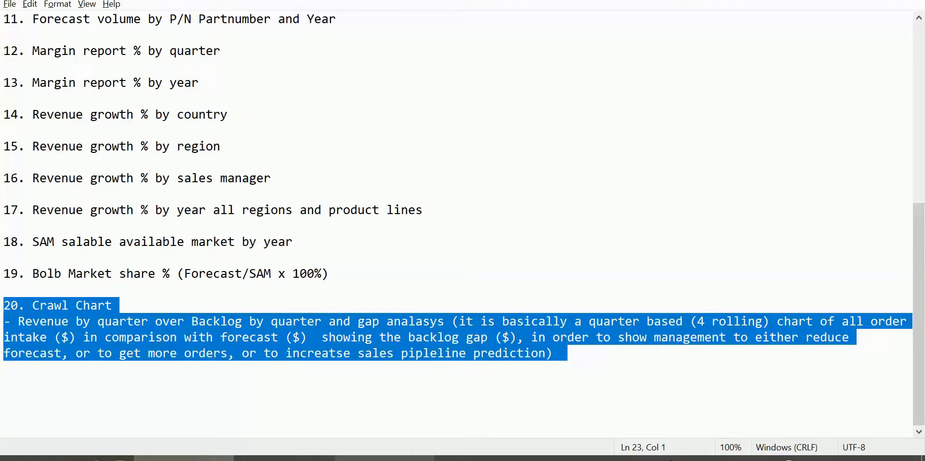
- Switch back to the Excel dashboard and skim its charts once more, ending at the slicers
mouse_move(612, 458)
click(585, 417)
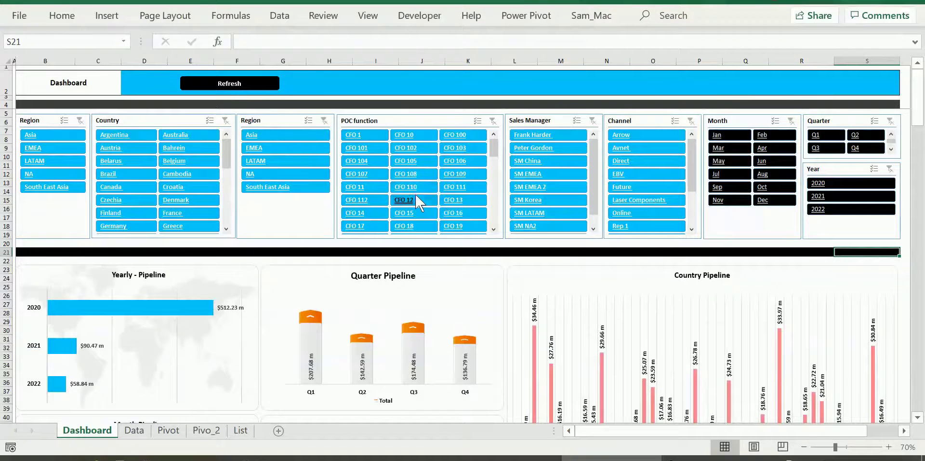
scroll(415, 198, down, 17)
scroll(415, 207, down, 1)
scroll(415, 206, up, 18)
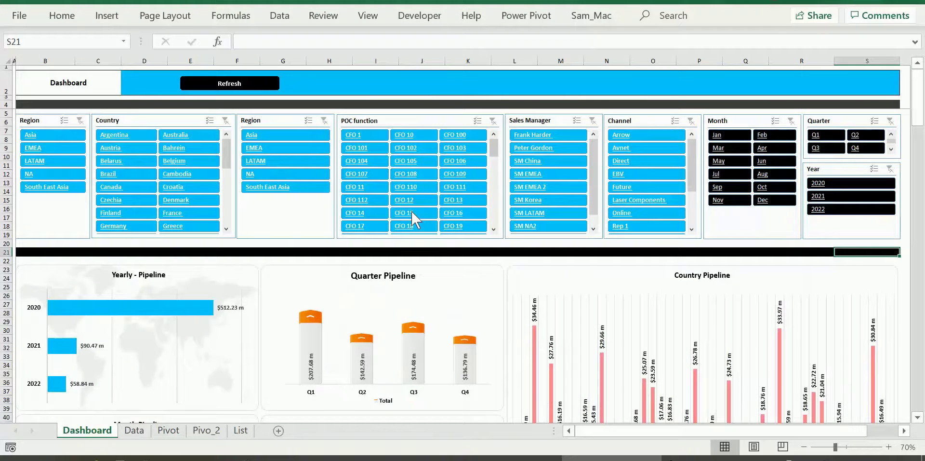